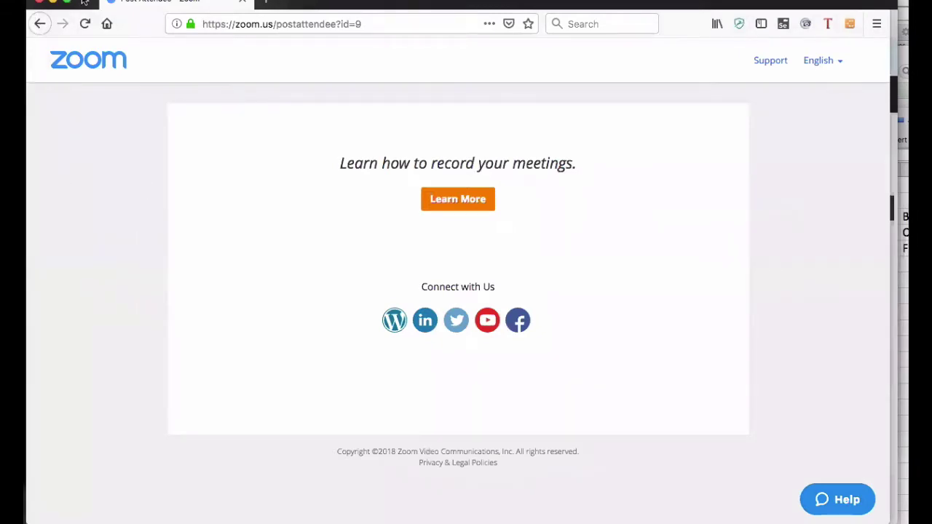
Move the Zoom post-meeting window aside and close it to return to the PractiTest test library.
drag(85, 2, 90, 78)
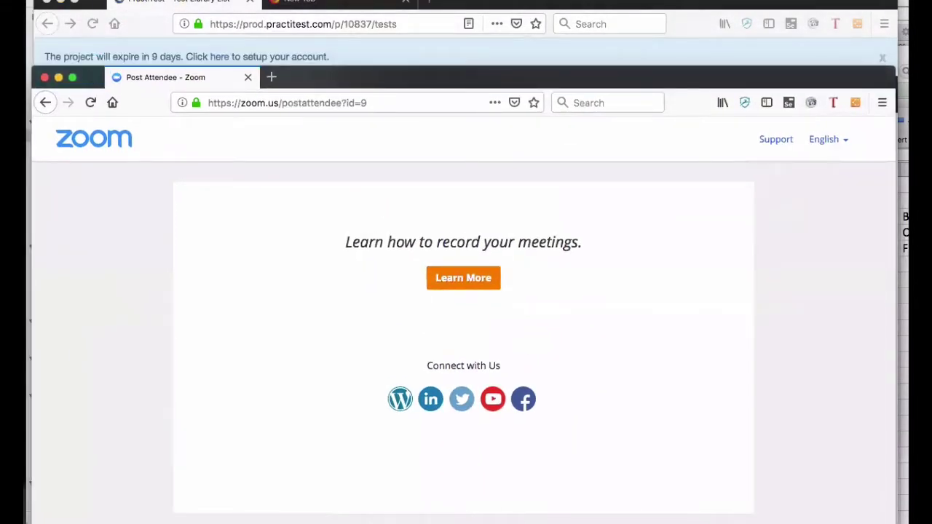
key(super+w)
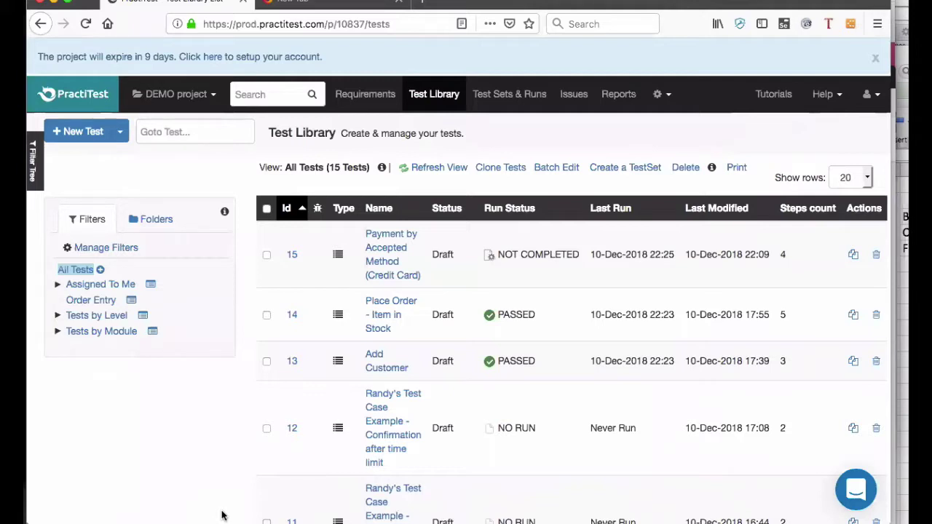
Filter the test library by Order Entry and examine the listed tests and their run statuses.
click(98, 307)
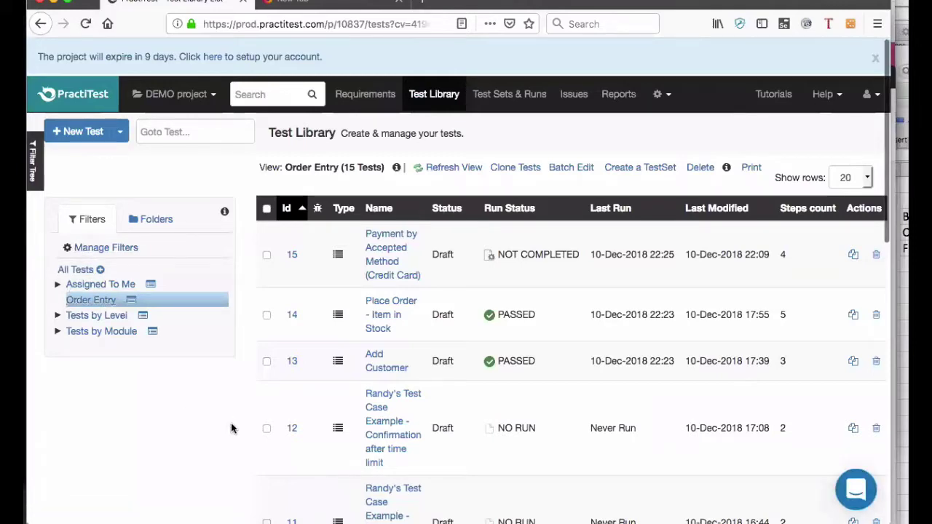
scroll(231, 428, down, 8)
scroll(232, 428, up, 5)
scroll(230, 428, up, 3)
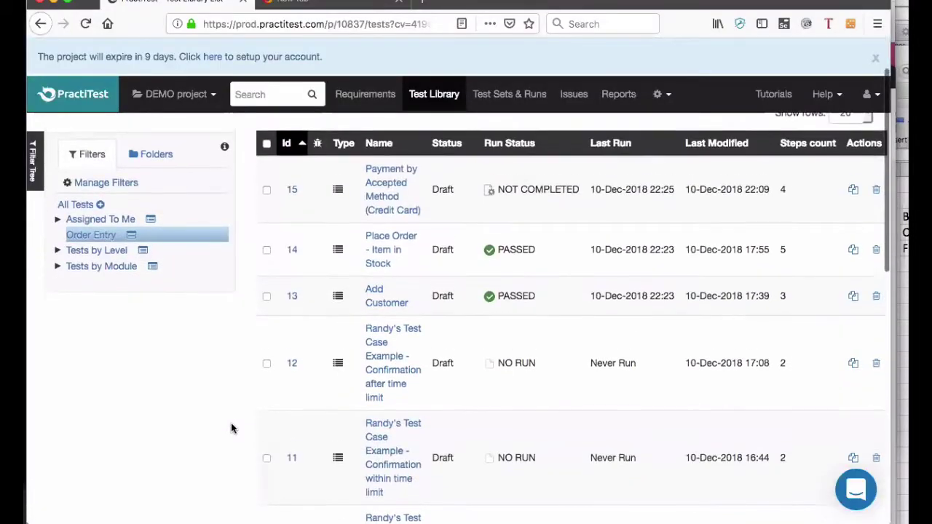
scroll(231, 428, down, 3)
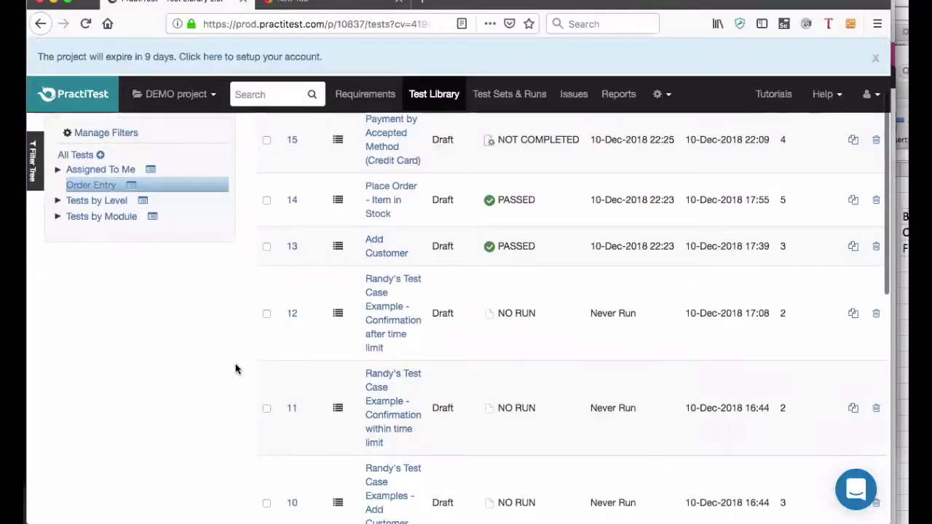
scroll(235, 368, up, 1)
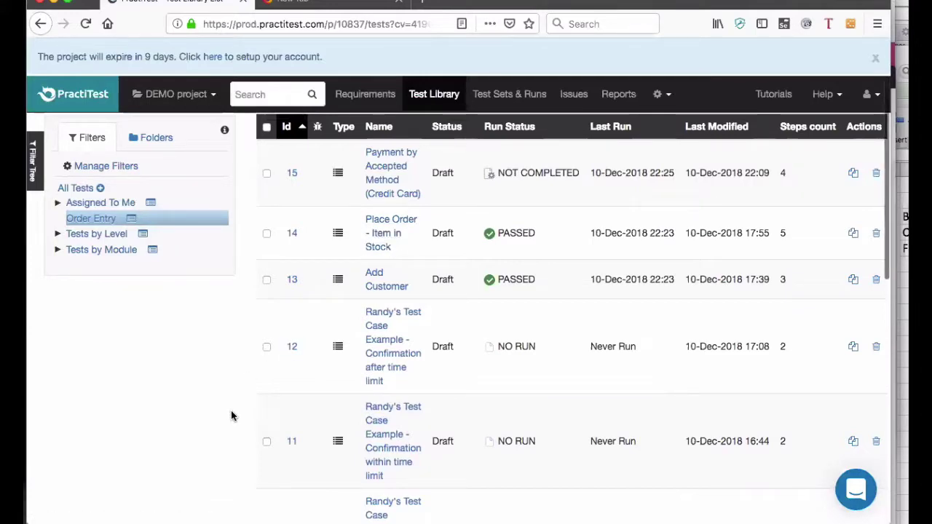
scroll(232, 415, down, 1)
scroll(232, 415, up, 2)
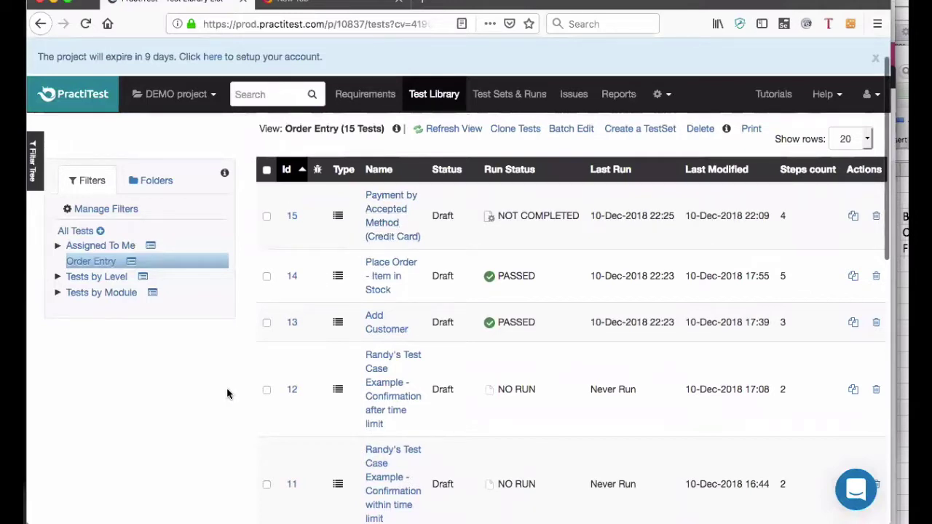
scroll(226, 392, up, 2)
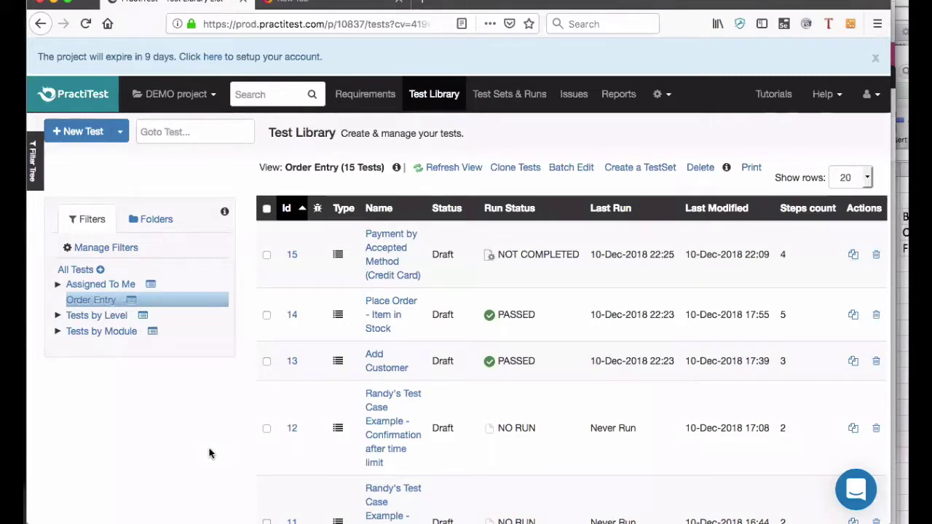
scroll(209, 453, down, 2)
scroll(209, 452, down, 1)
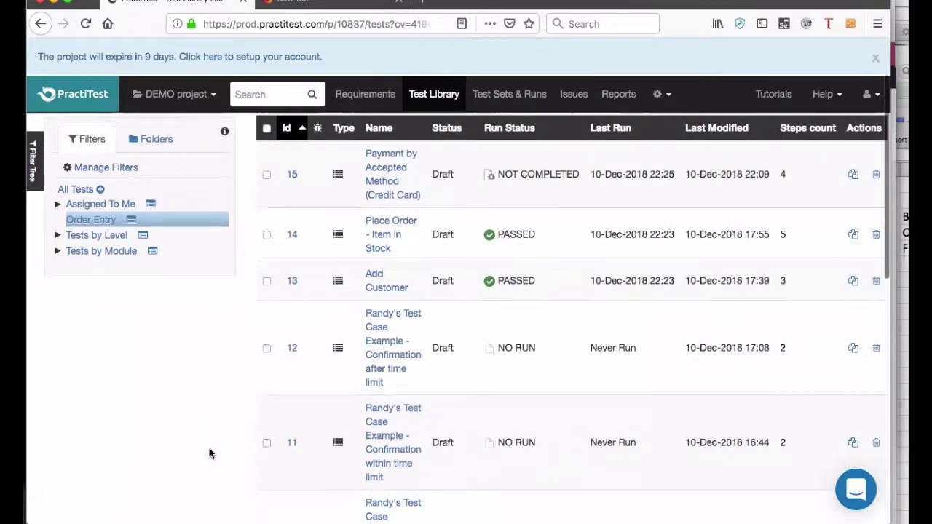
scroll(209, 450, up, 3)
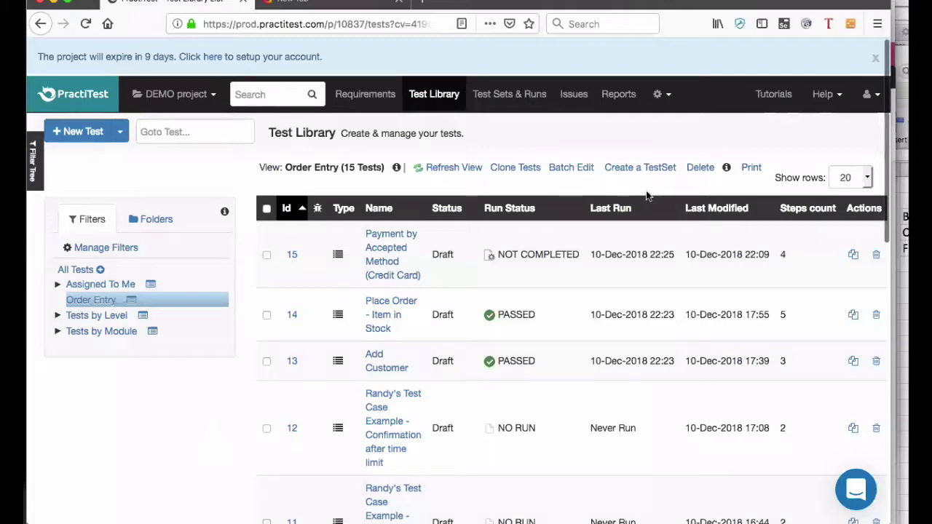
Open the Order Entry and Payment (Successful) test set and examine its test instances.
click(513, 103)
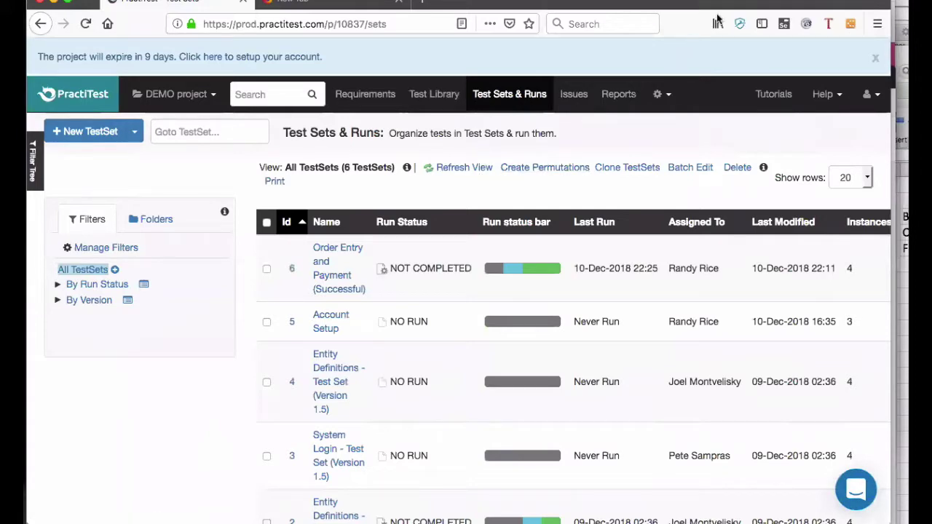
mouse_move(735, 3)
mouse_down()
mouse_move(703, 4)
mouse_move(722, 4)
mouse_up()
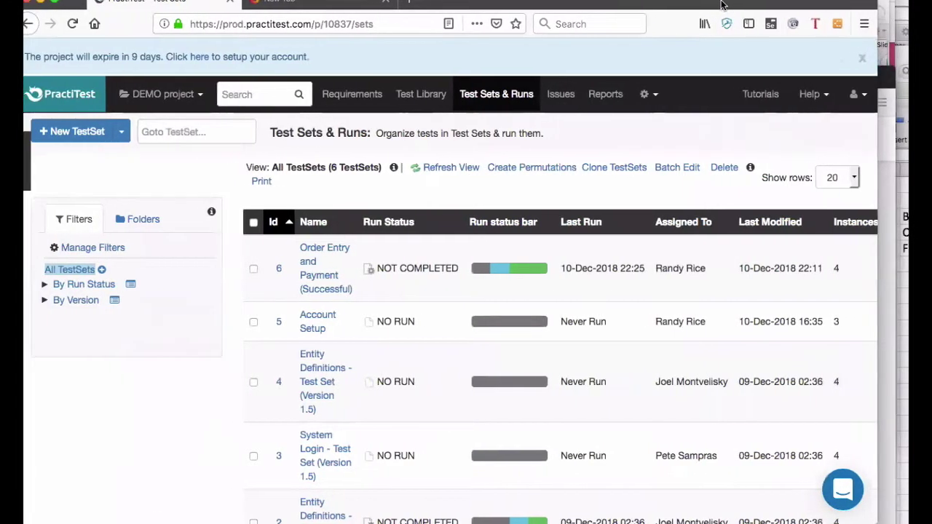
click(306, 283)
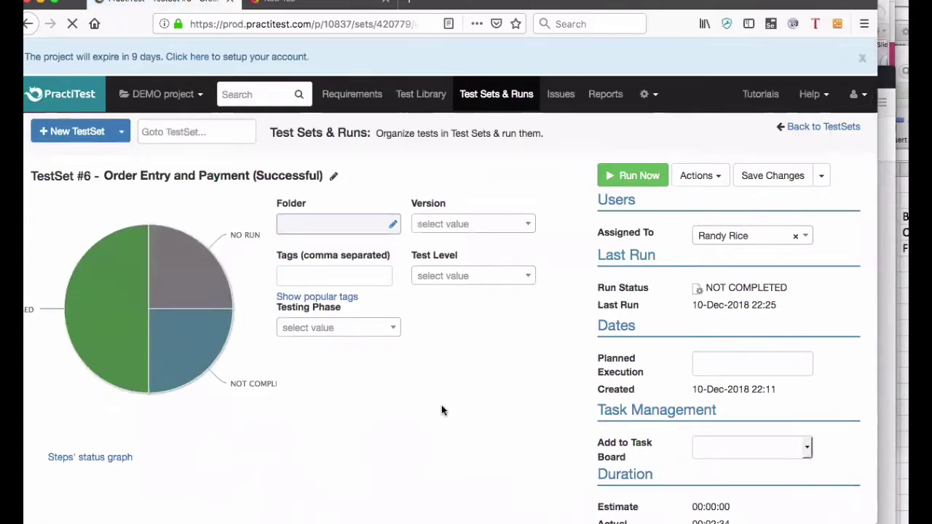
scroll(441, 411, down, 8)
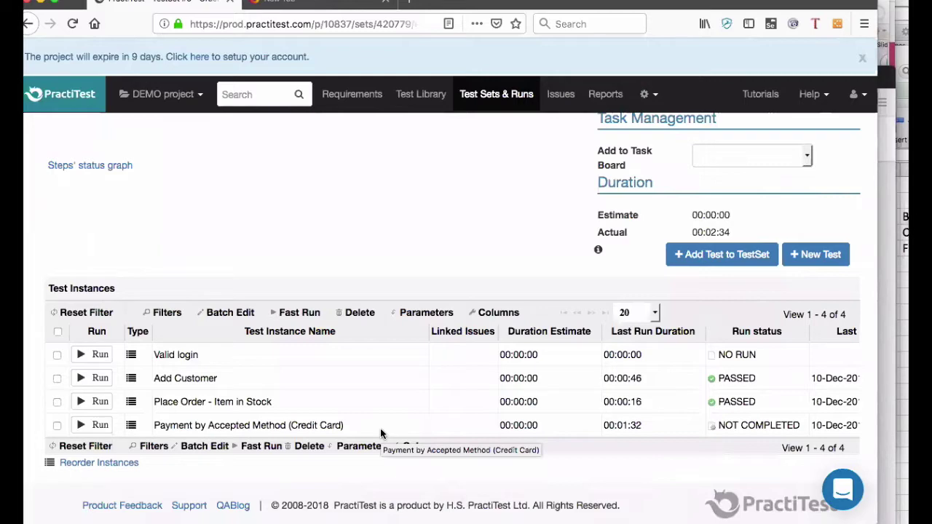
Open the Valid login test instance and review its run history and the PractiTest flow diagram.
click(178, 357)
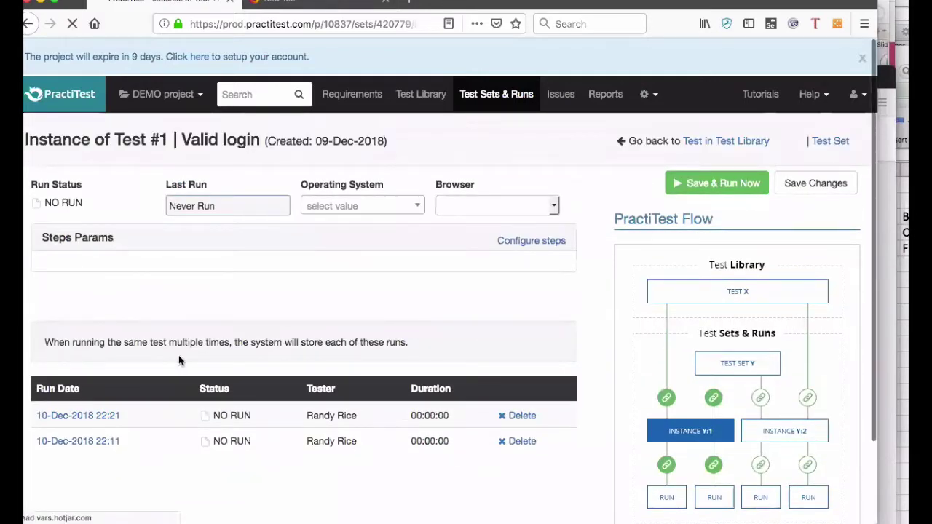
scroll(391, 309, down, 3)
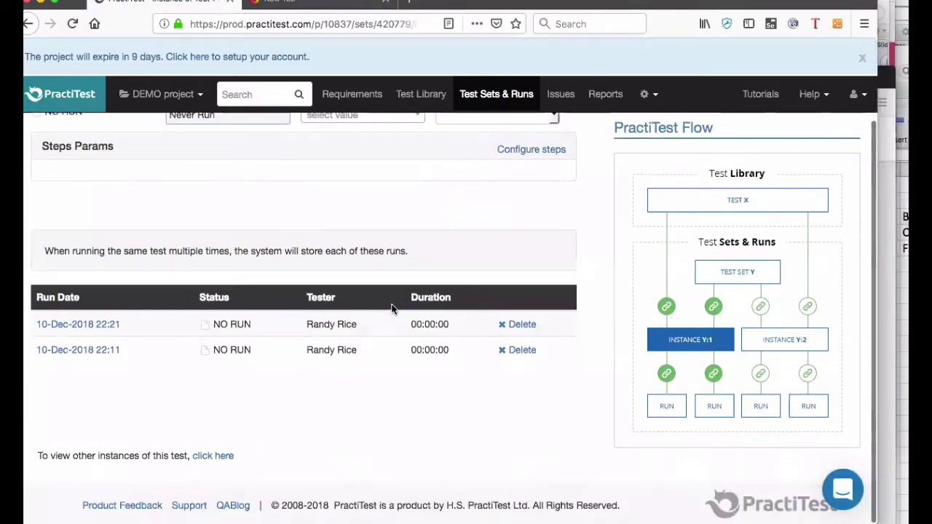
scroll(391, 309, up, 3)
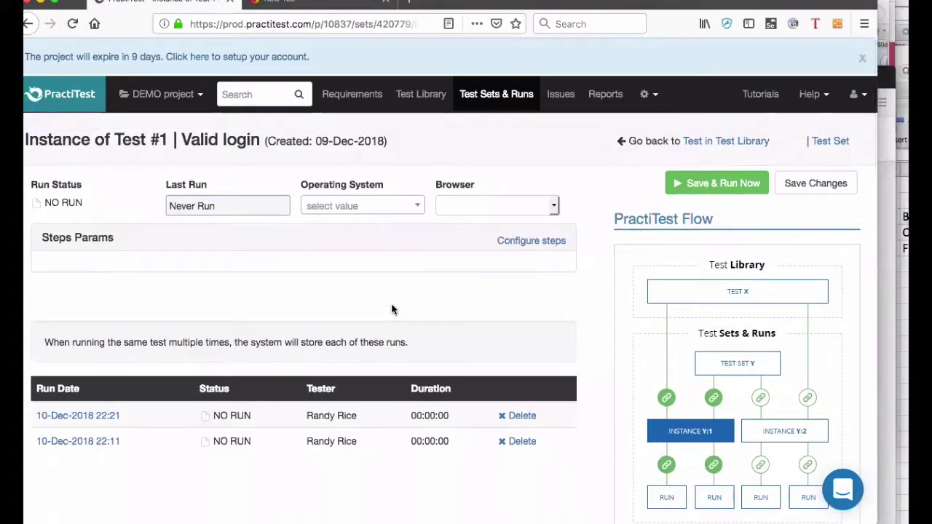
scroll(391, 309, down, 1)
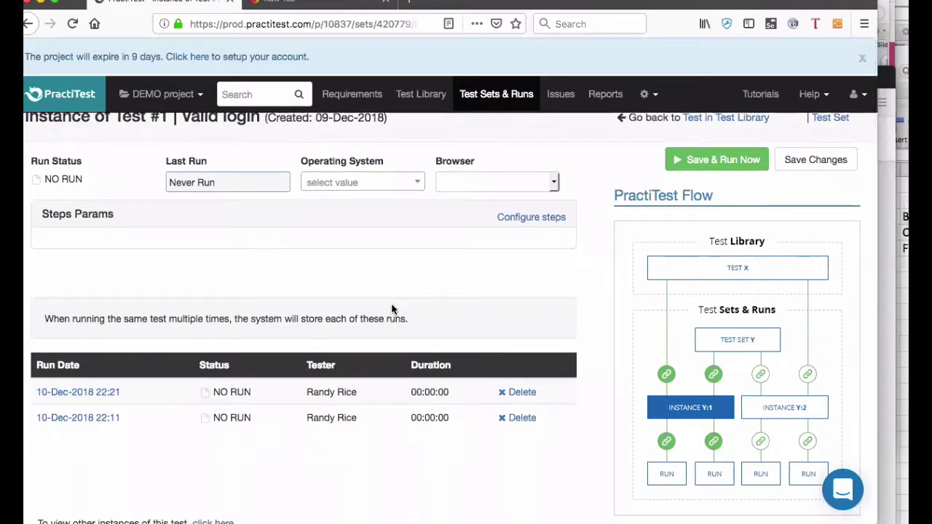
scroll(391, 308, up, 1)
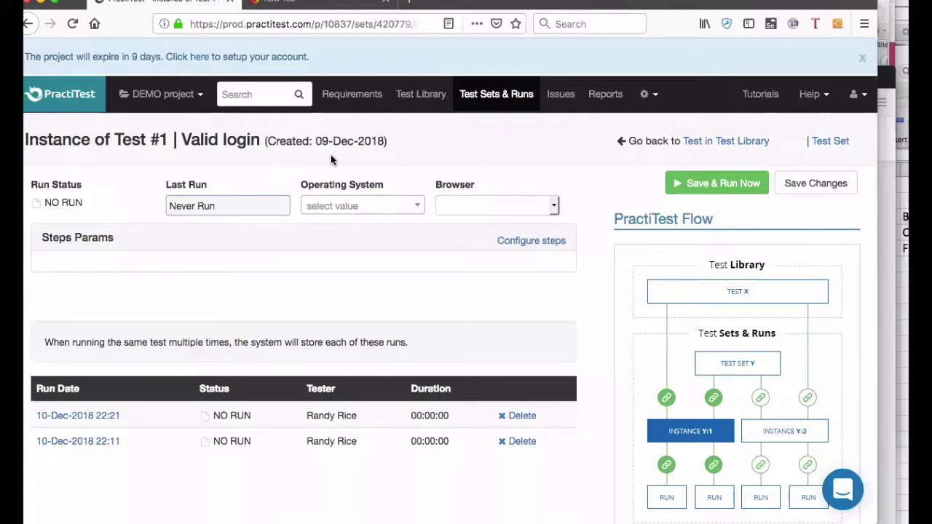
scroll(257, 271, down, 2)
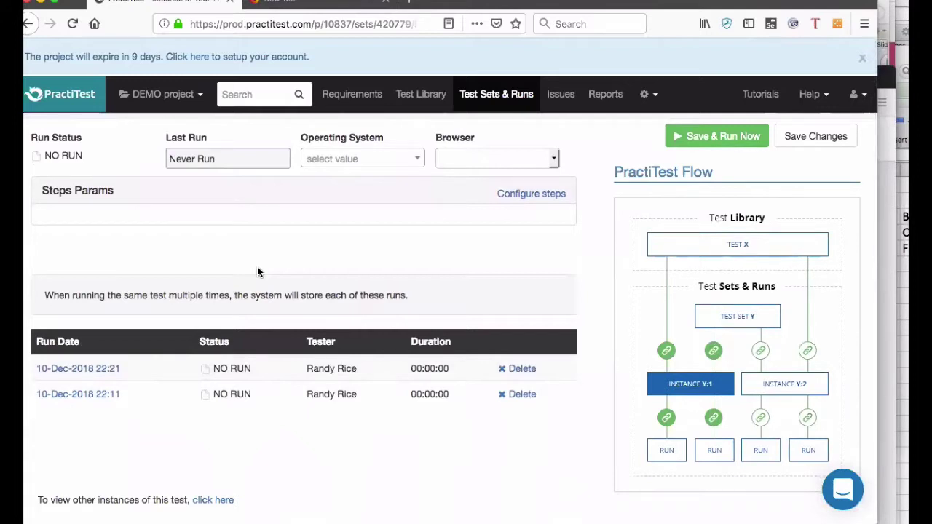
scroll(256, 272, up, 2)
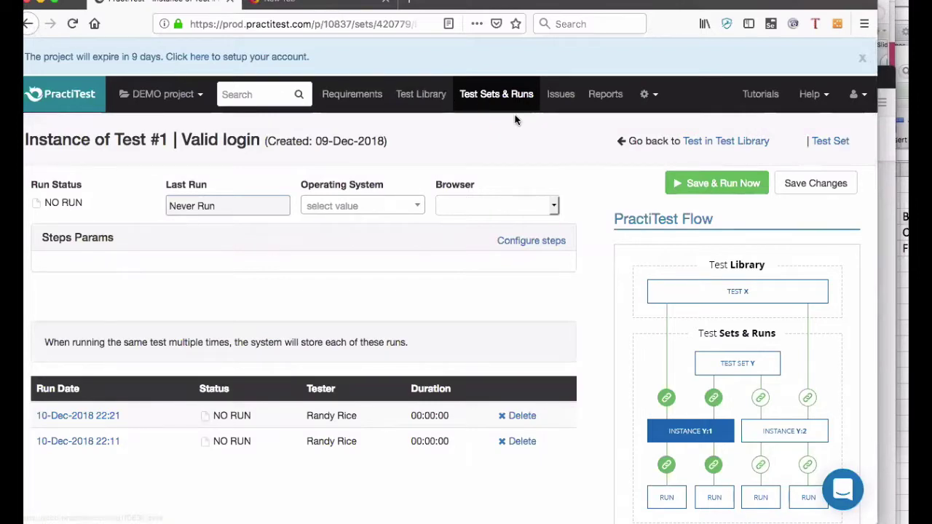
Open the Valid login test in the test library and review its general details and step definitions.
scroll(514, 120, left, 2)
click(703, 142)
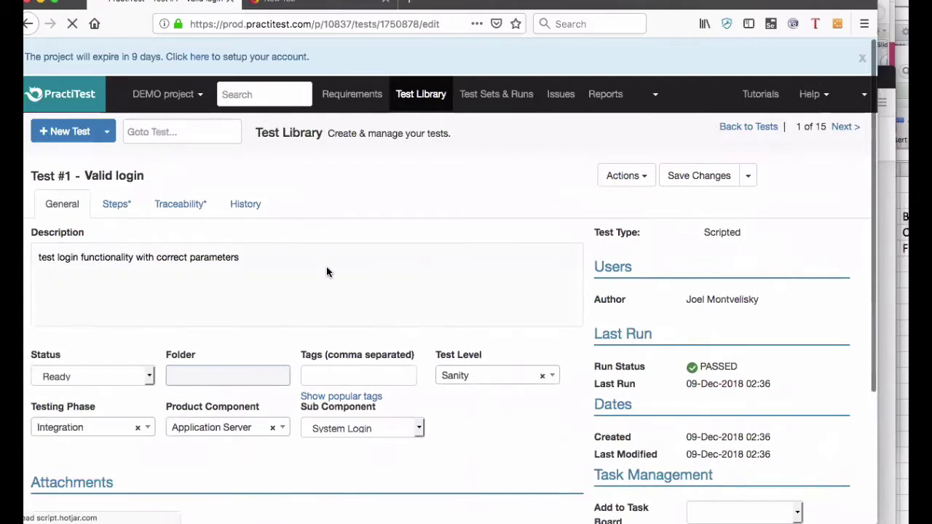
scroll(326, 271, down, 3)
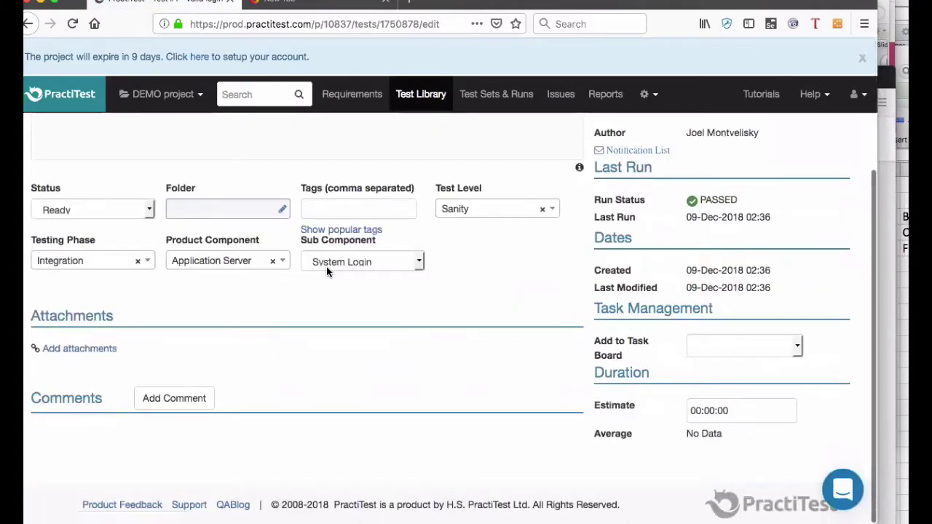
scroll(326, 266, up, 3)
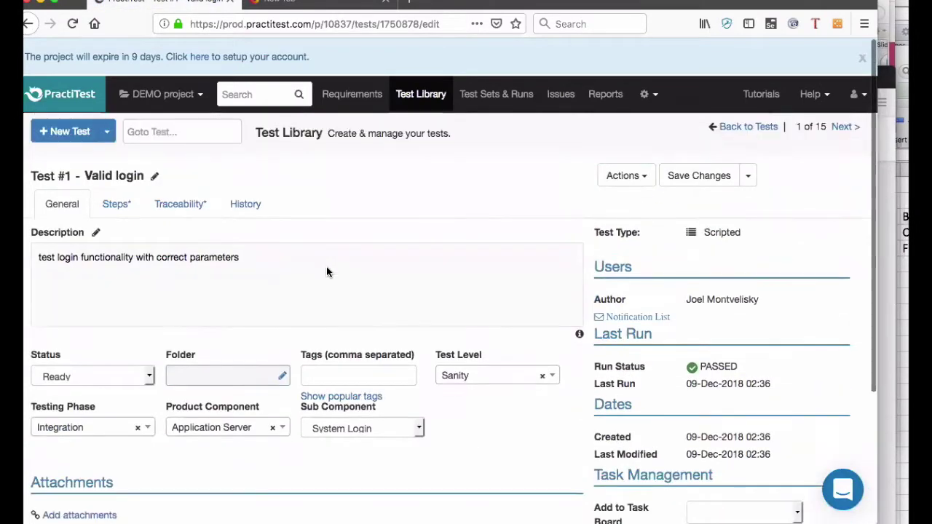
click(116, 206)
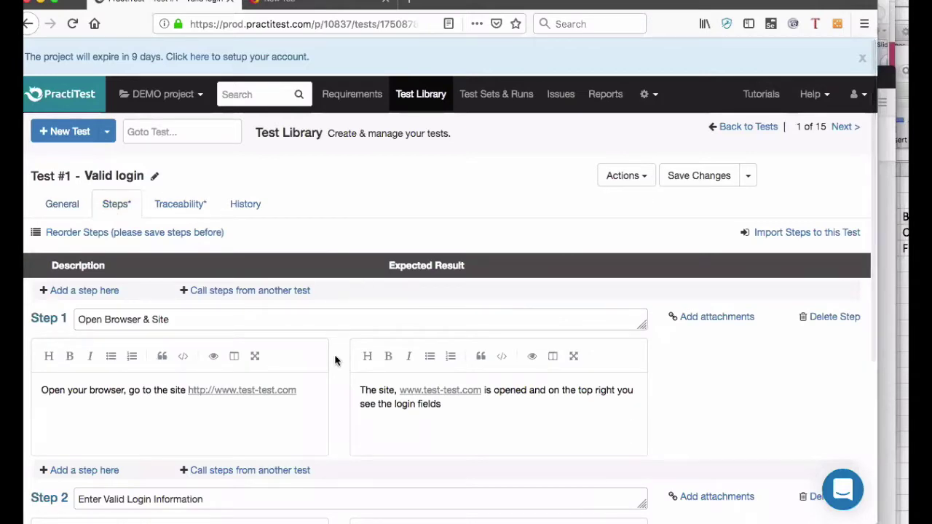
scroll(335, 361, down, 3)
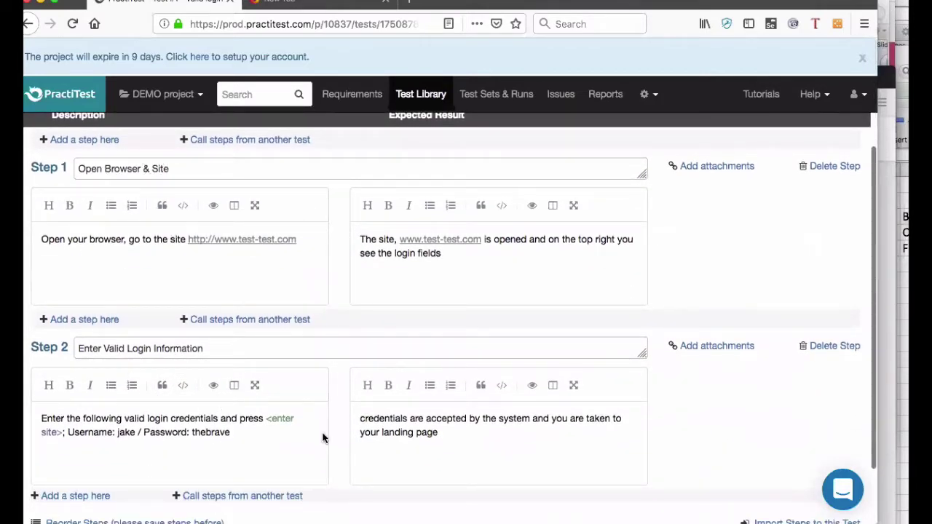
scroll(322, 436, down, 2)
scroll(323, 436, up, 3)
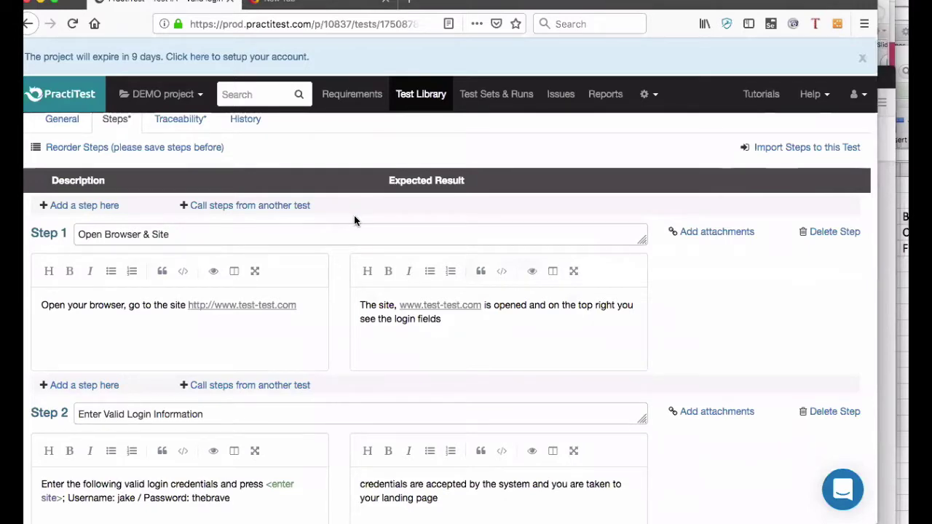
scroll(353, 220, up, 3)
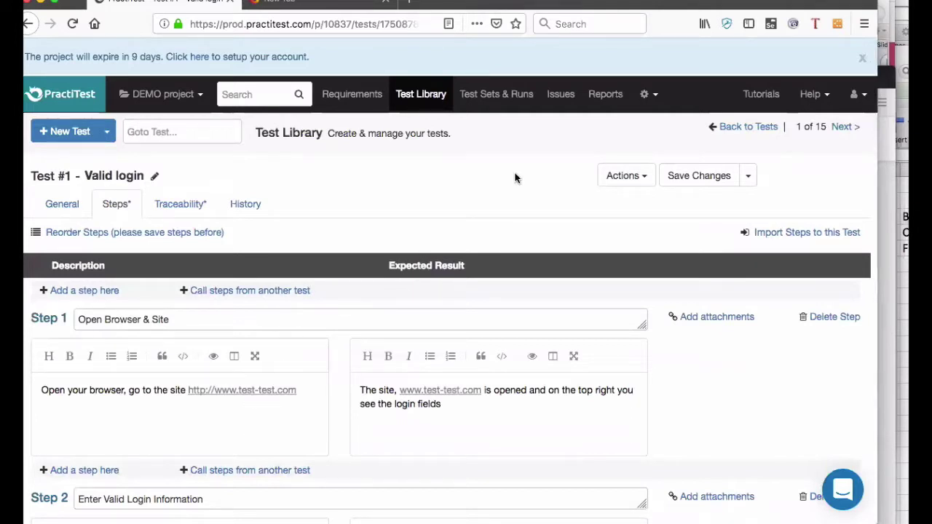
Return to the test list, open the Add Customer test and review its general details and steps.
click(737, 129)
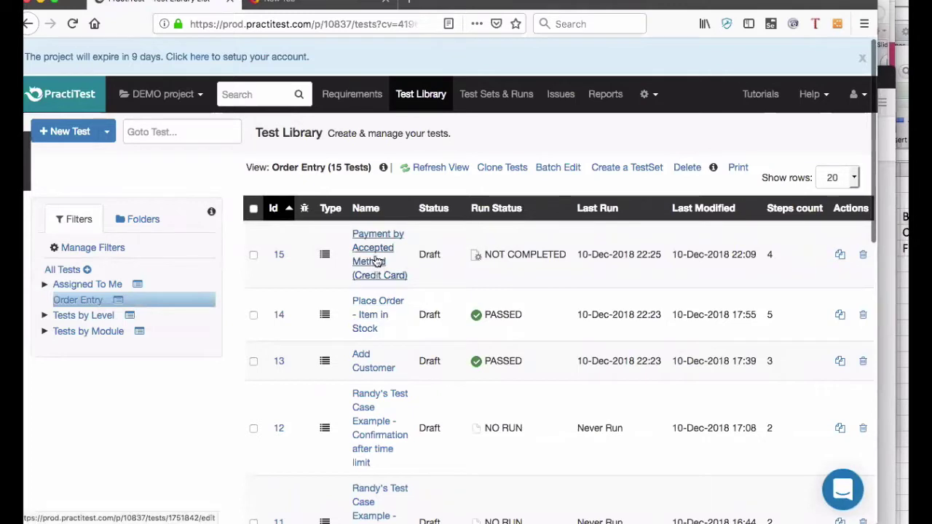
click(361, 357)
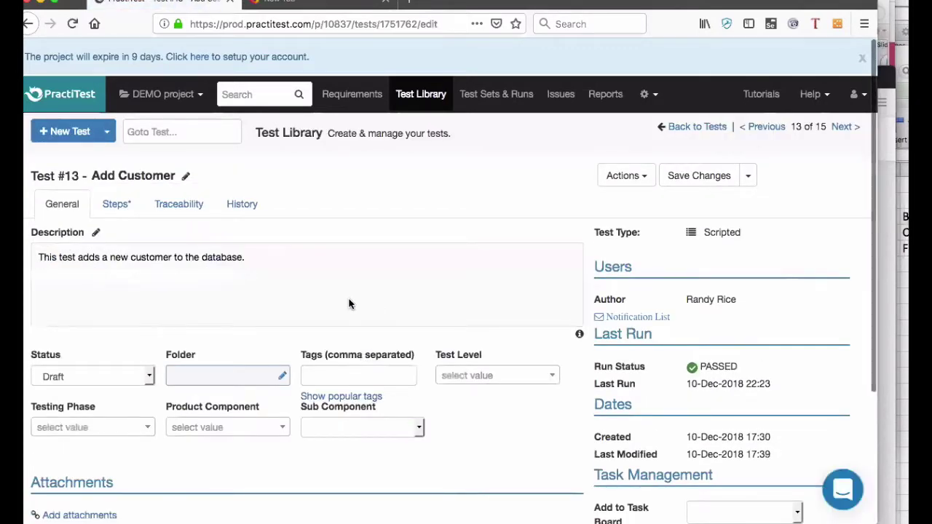
scroll(349, 303, down, 5)
scroll(348, 303, up, 5)
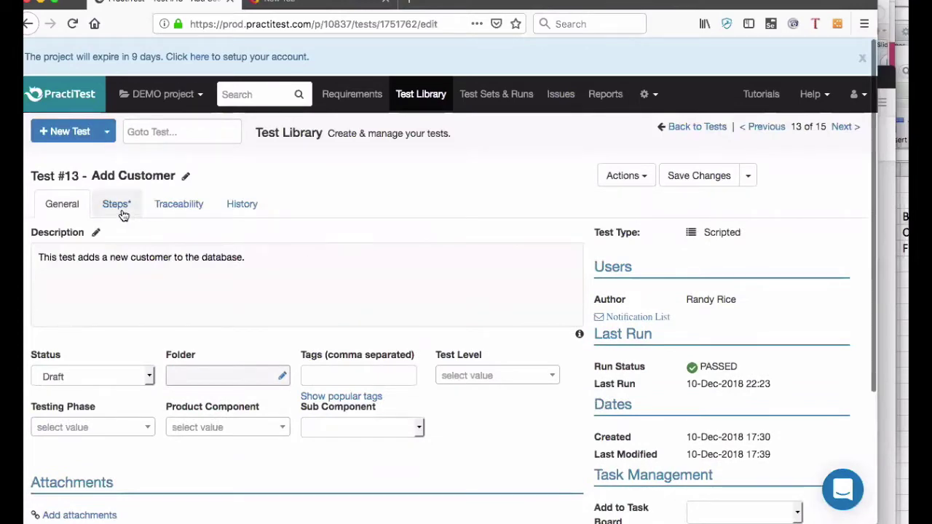
click(121, 208)
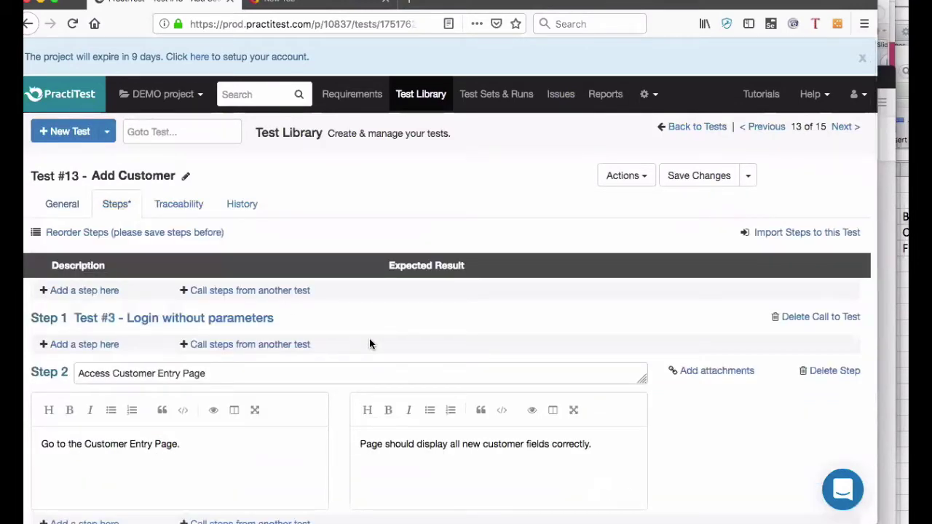
scroll(369, 343, down, 3)
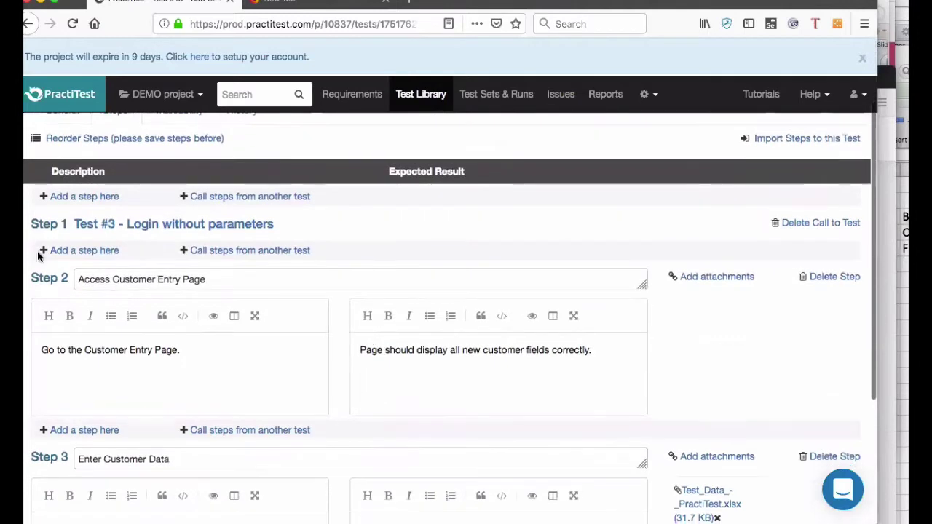
Open the Login without parameters test called by the Add Customer test's first step and review its general details.
click(187, 227)
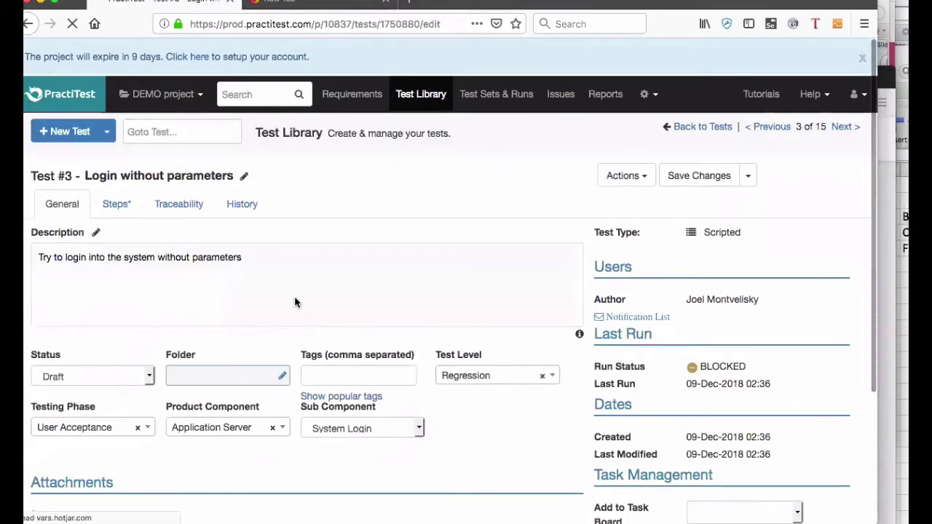
scroll(295, 302, down, 3)
scroll(294, 302, up, 1)
scroll(295, 302, up, 2)
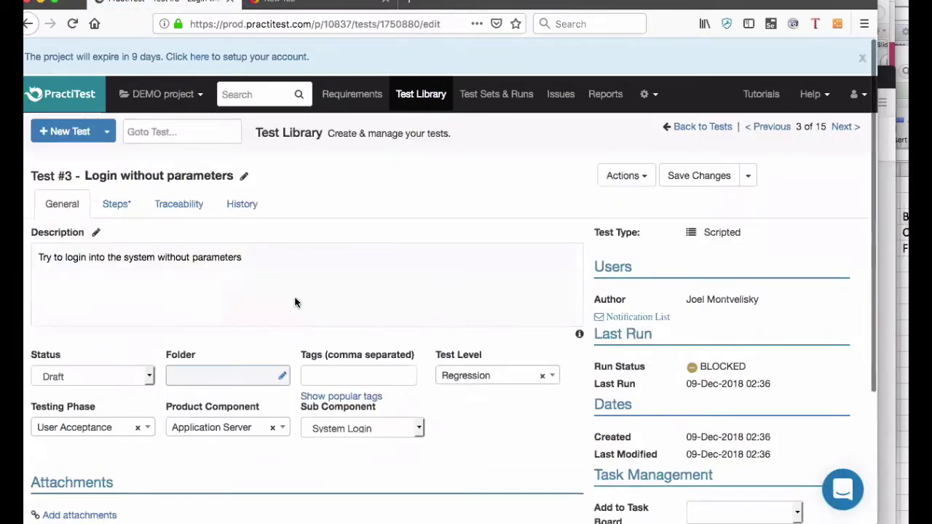
Return to the test list, reopen the Add Customer test and review its three steps and the spreadsheet attached to step 3.
click(689, 127)
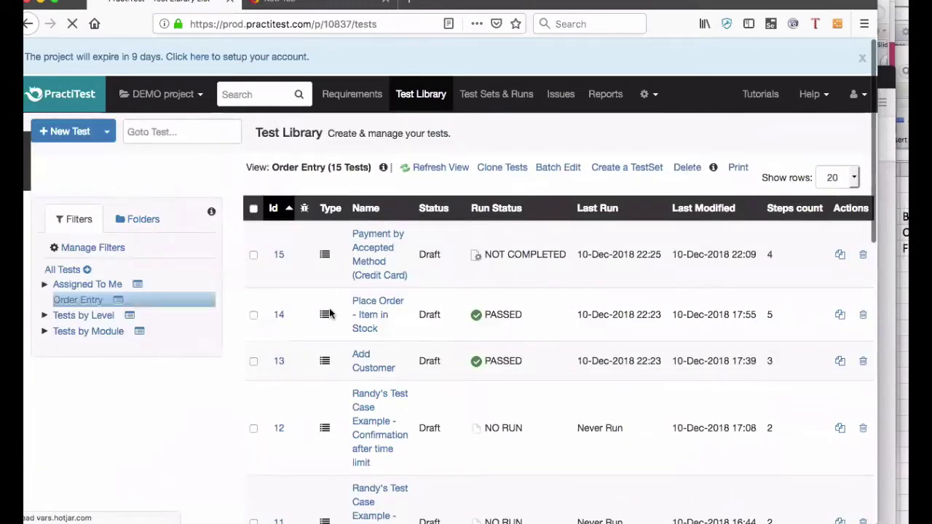
click(368, 370)
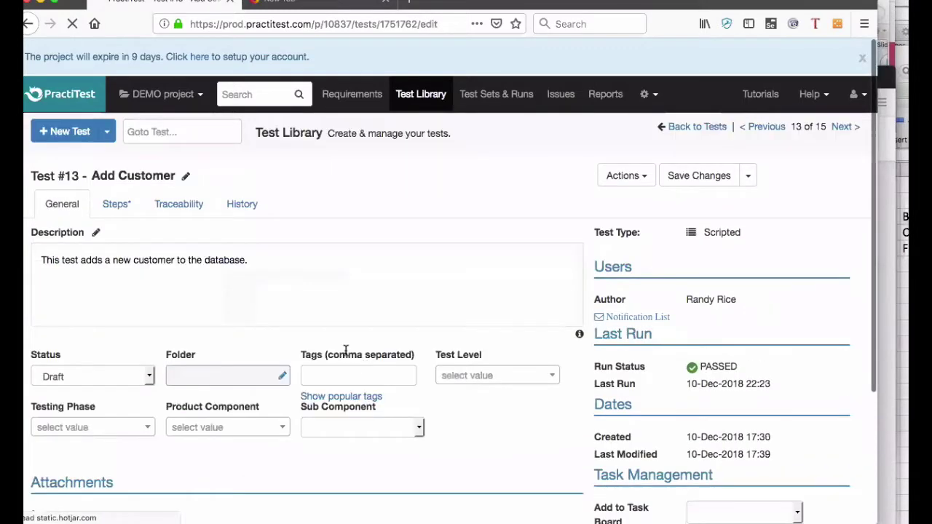
click(119, 206)
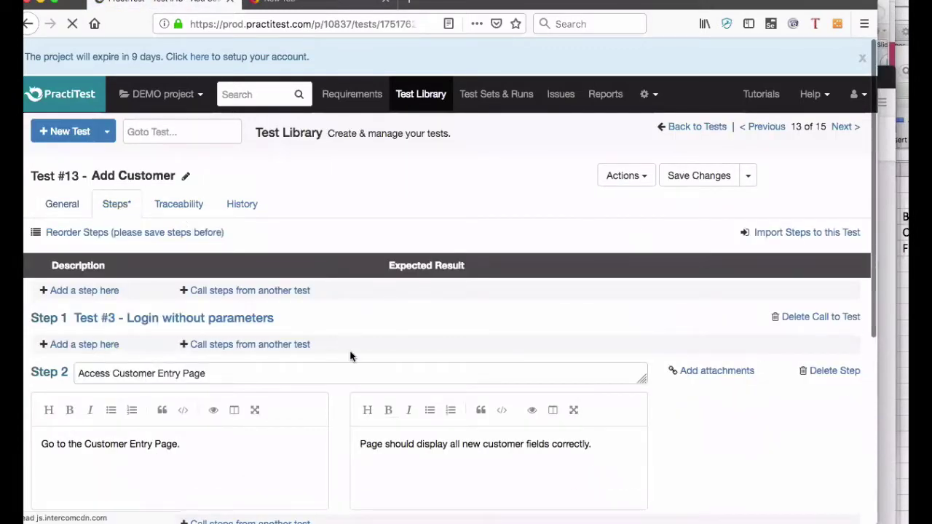
scroll(349, 355, down, 3)
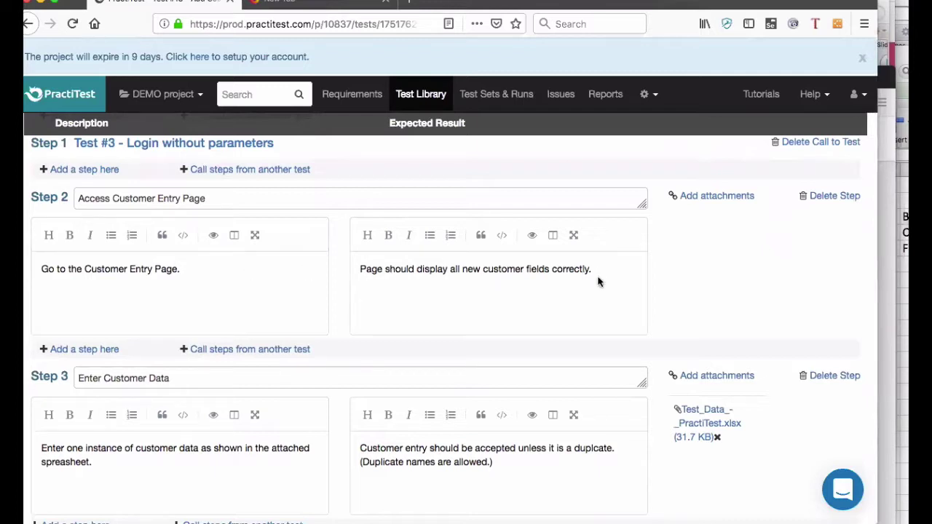
scroll(589, 290, down, 3)
mouse_move(77, 356)
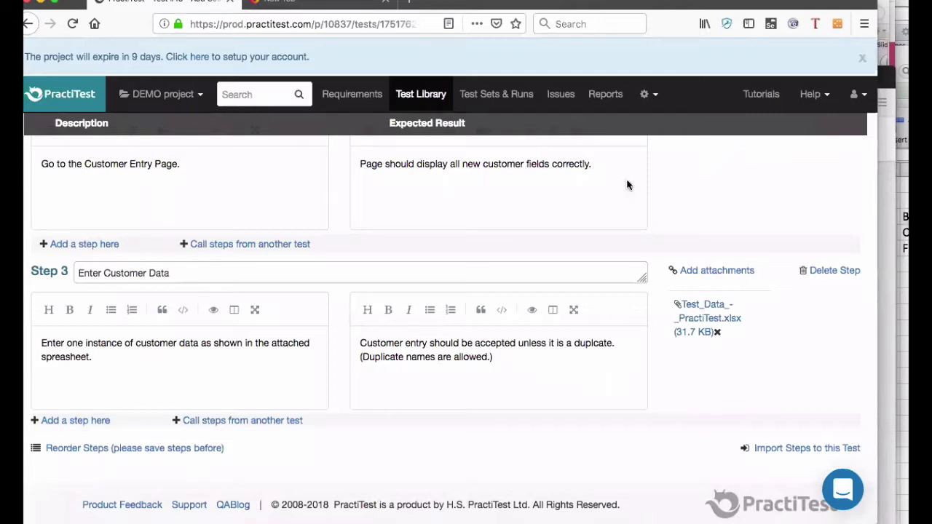
drag(720, 1, 730, 2)
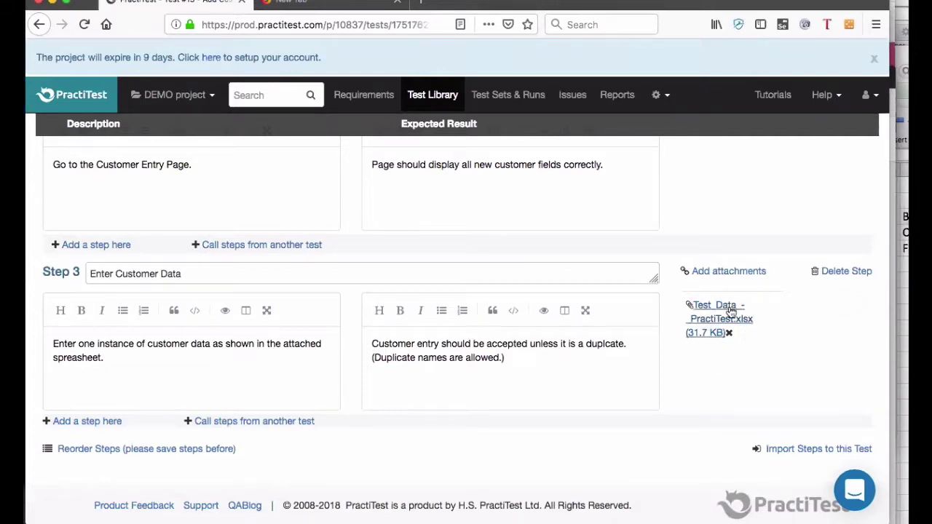
Switch to Excel, bring the Test Data - PractiTest.xlsx sheet fully into view and select the Company heading.
mouse_move(28, 313)
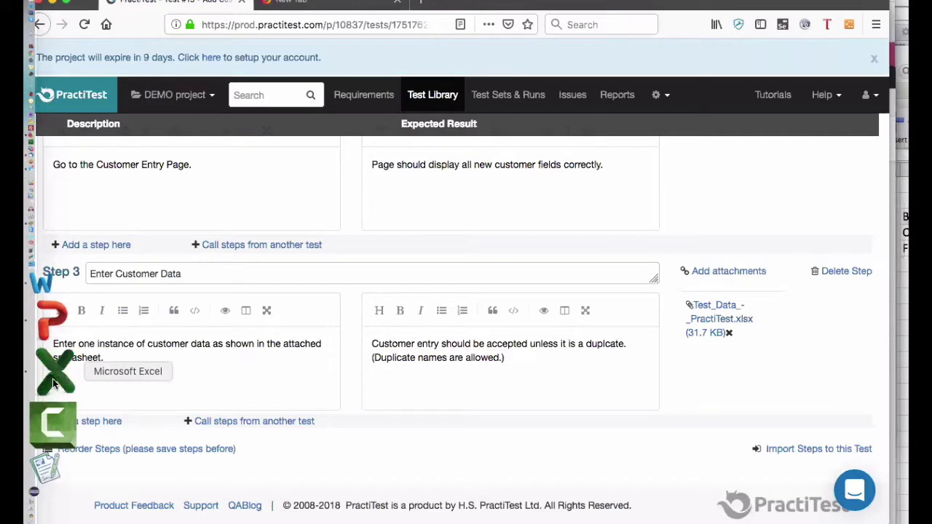
click(53, 379)
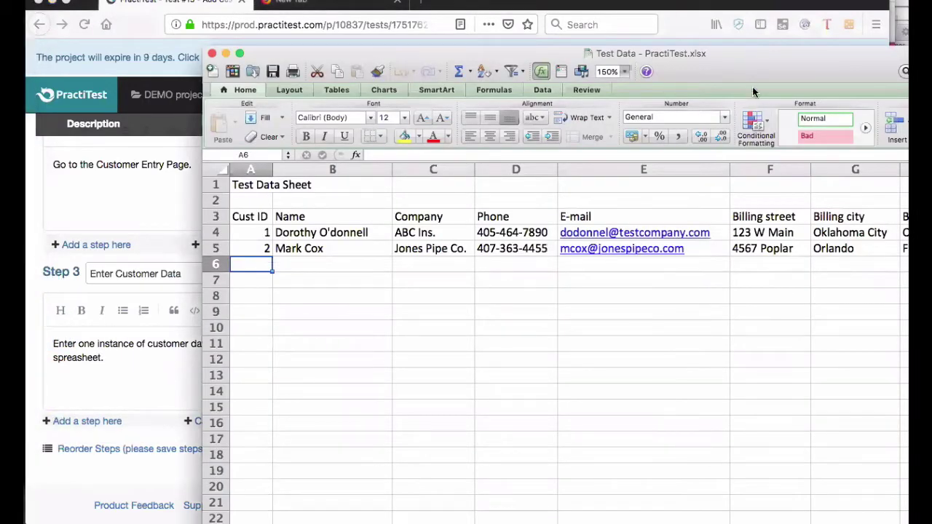
double_click(747, 77)
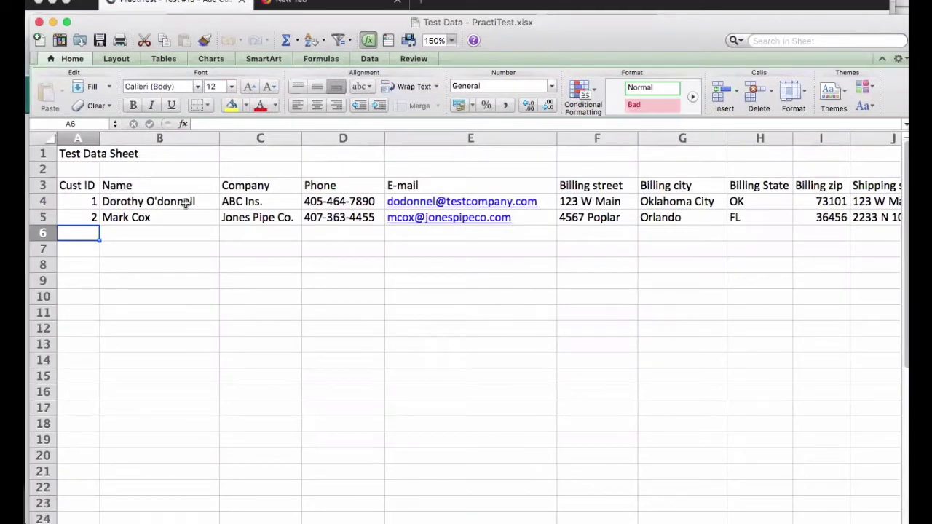
click(240, 203)
click(247, 185)
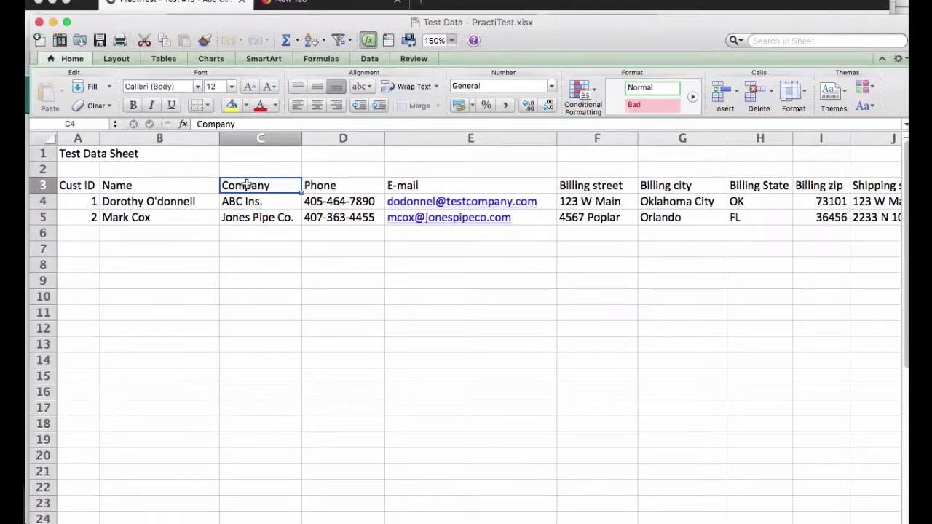
Review the row 3 headings and sample data from the contact and address columns through order, payment and expected results.
key(Right)
key(Right)
key(Right)
key(Right)
key(Right)
key(Right)
key(Right)
key(Right)
key(Right)
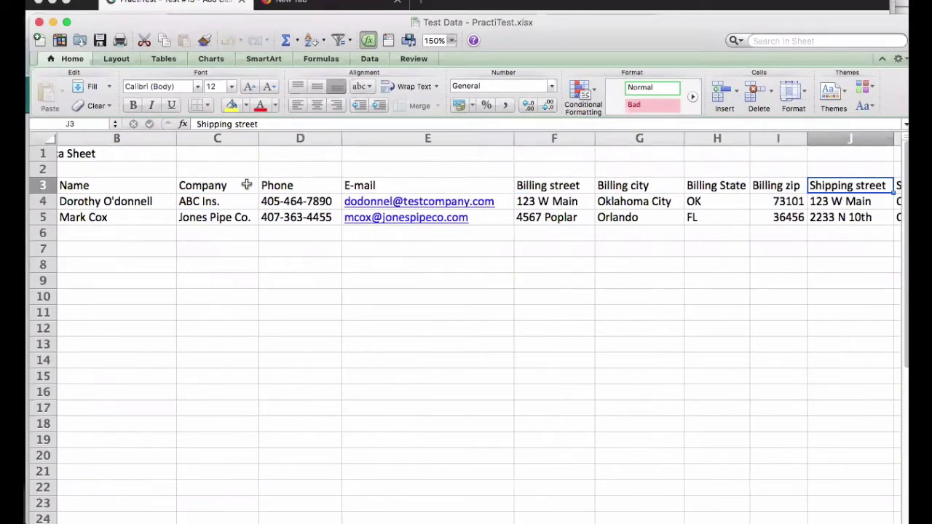
key(Right)
key(Right)
key(Right)
key(Right)
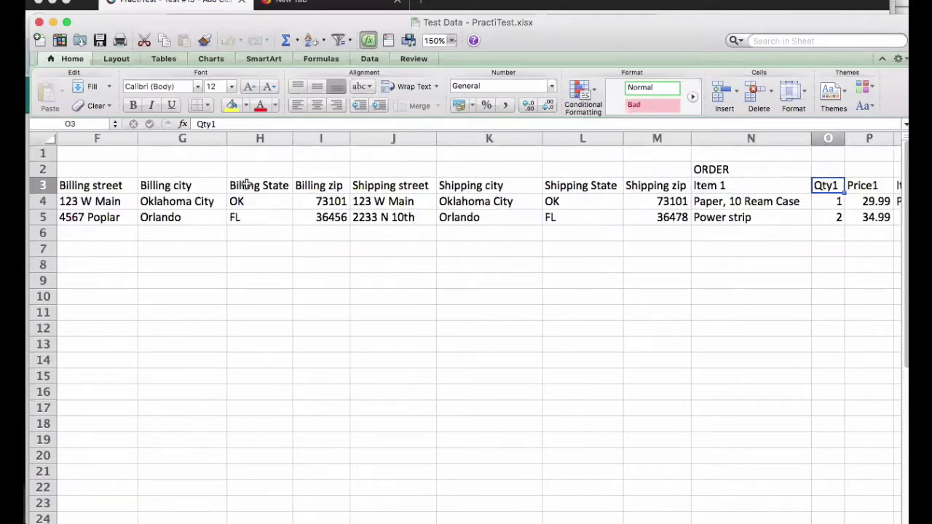
key(Right)
key(Right)
key(Right)
key(Right)
key(Right)
key(Right)
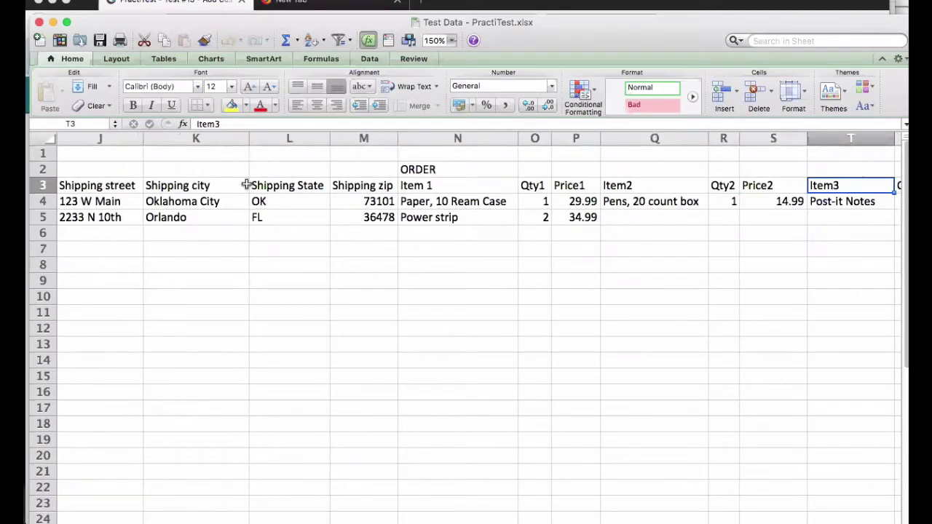
key(Right)
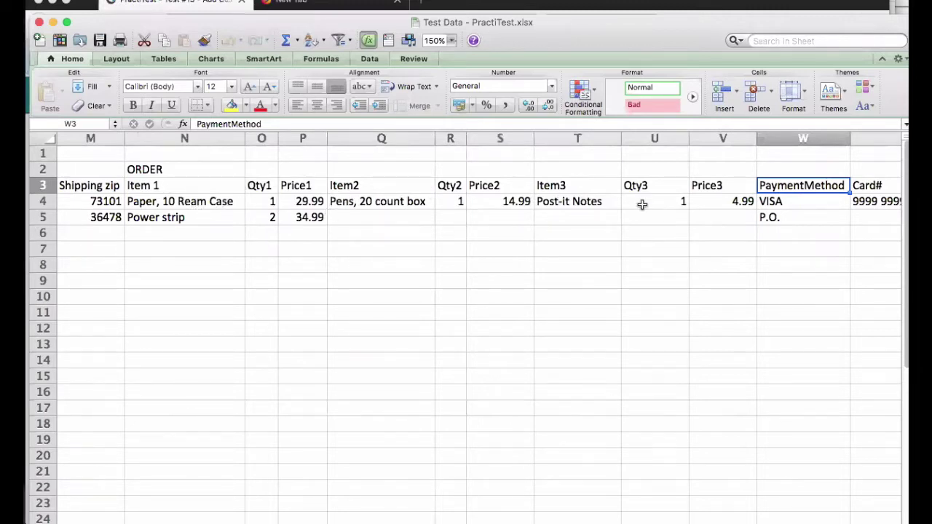
key(Right)
key(Right)
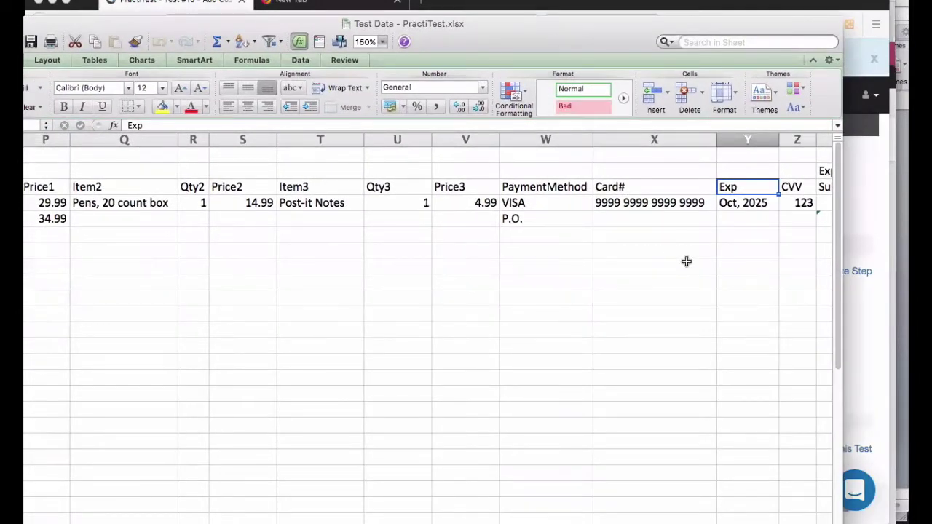
scroll(685, 261, right, 5)
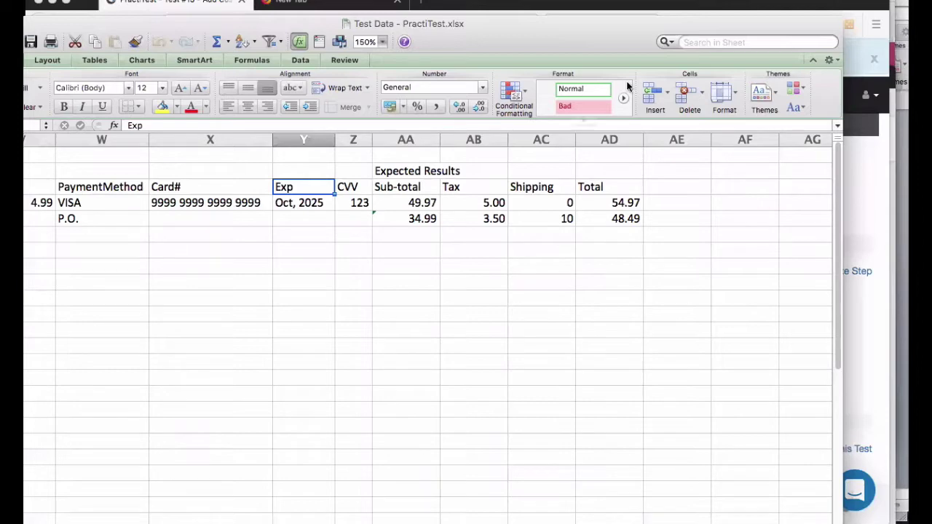
drag(578, 44, 627, 66)
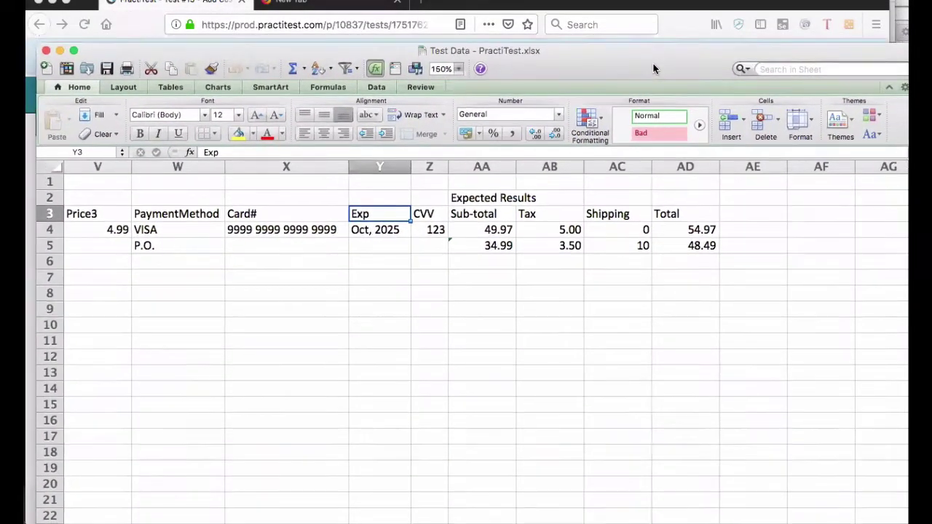
click(721, 5)
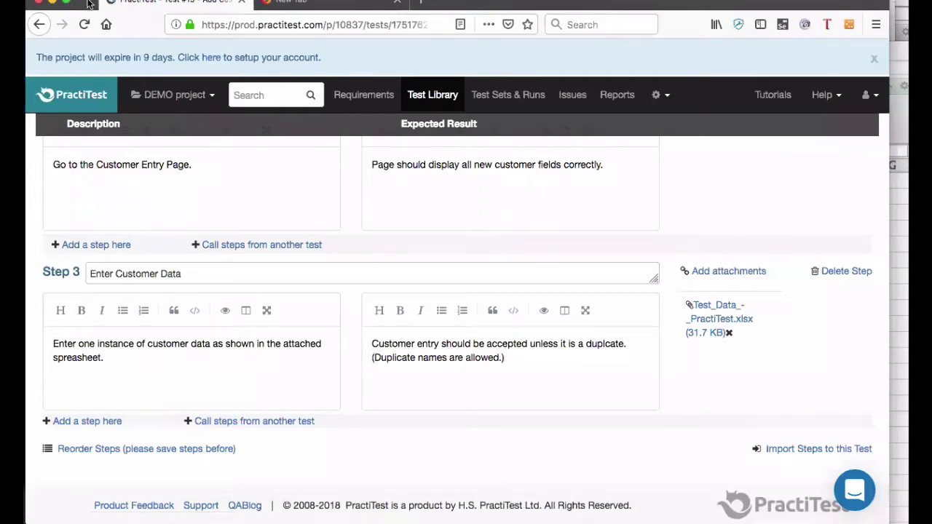
click(110, 1)
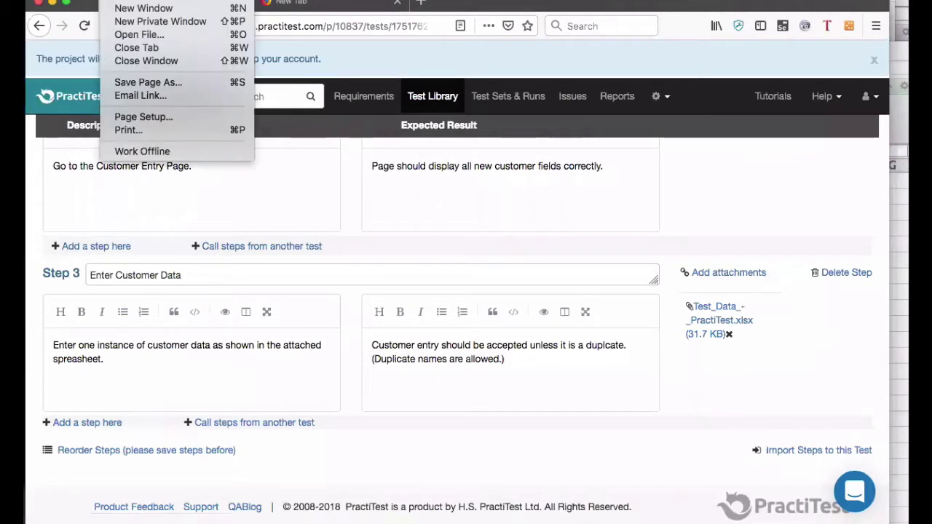
click(117, 1)
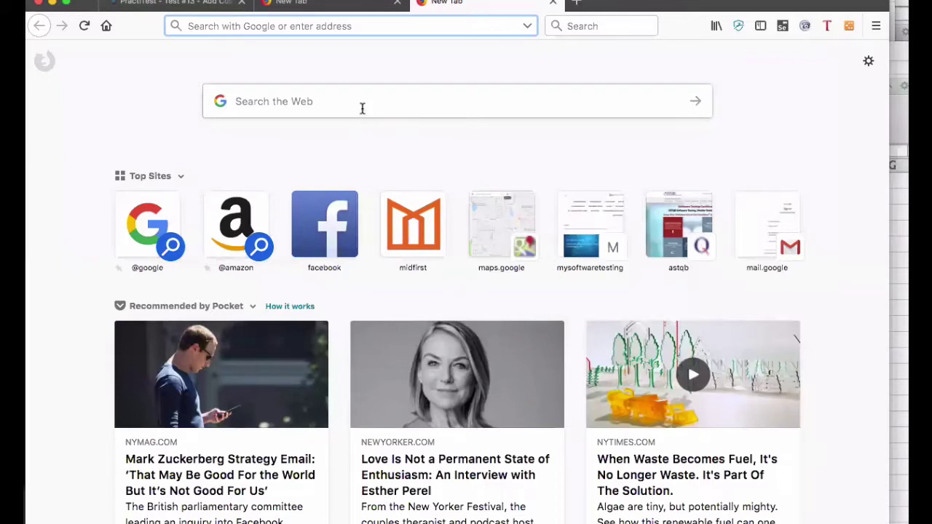
text(www.)
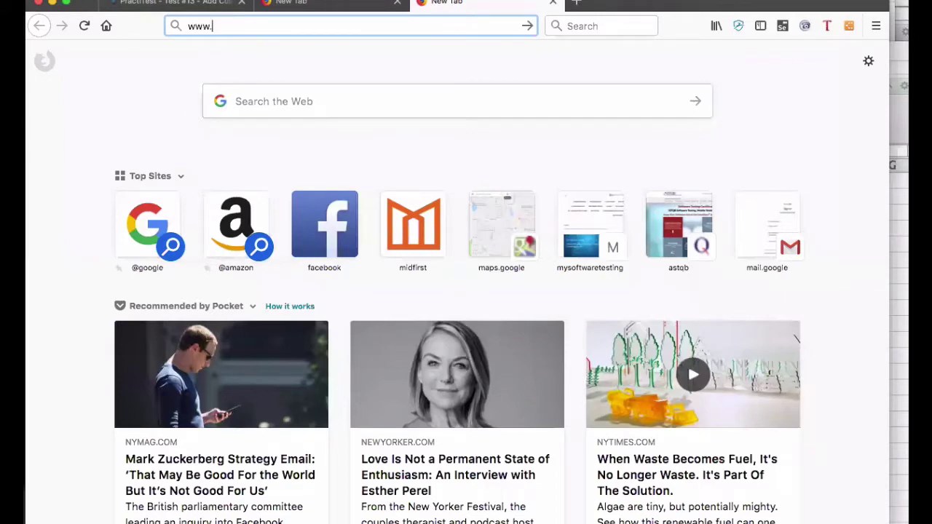
text(ge)
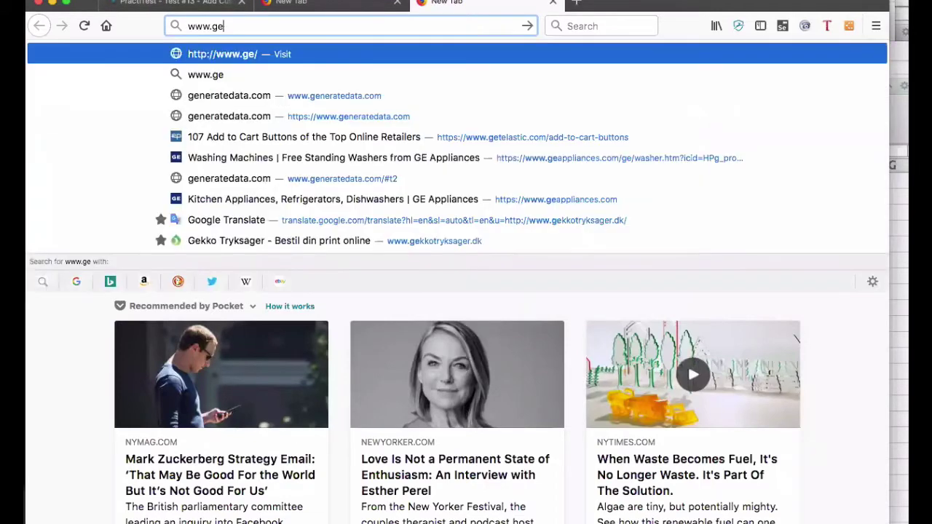
text(ner)
key(Return)
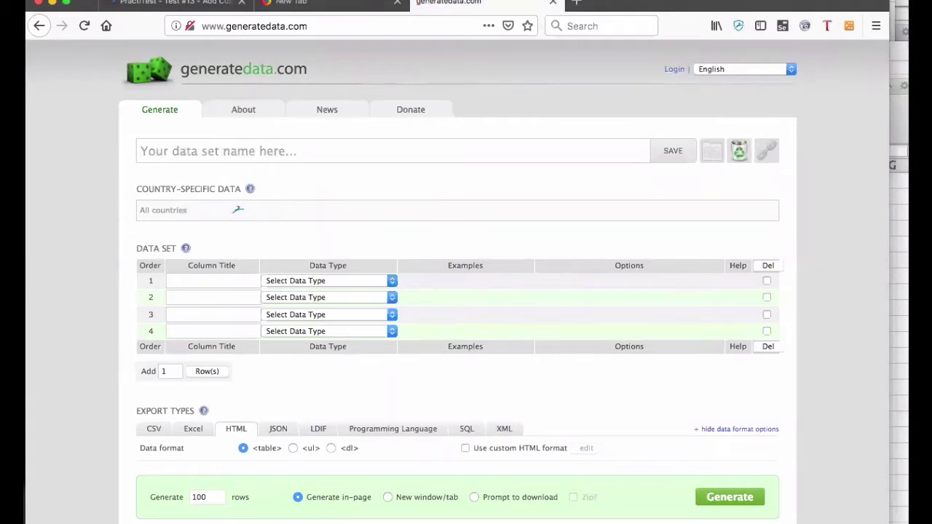
Name the data set with the tester's first name followed by "Test" and restrict the country-specific data to United States.
text(Randy Test)
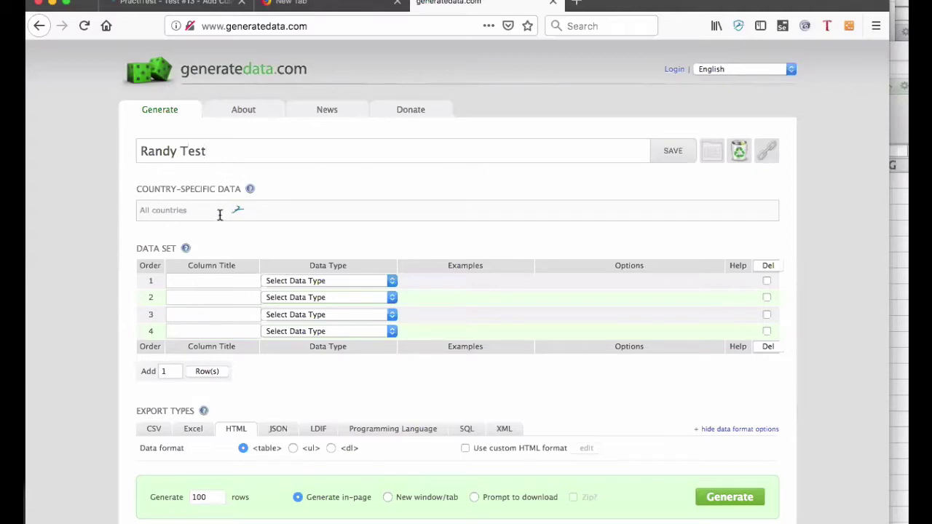
click(218, 211)
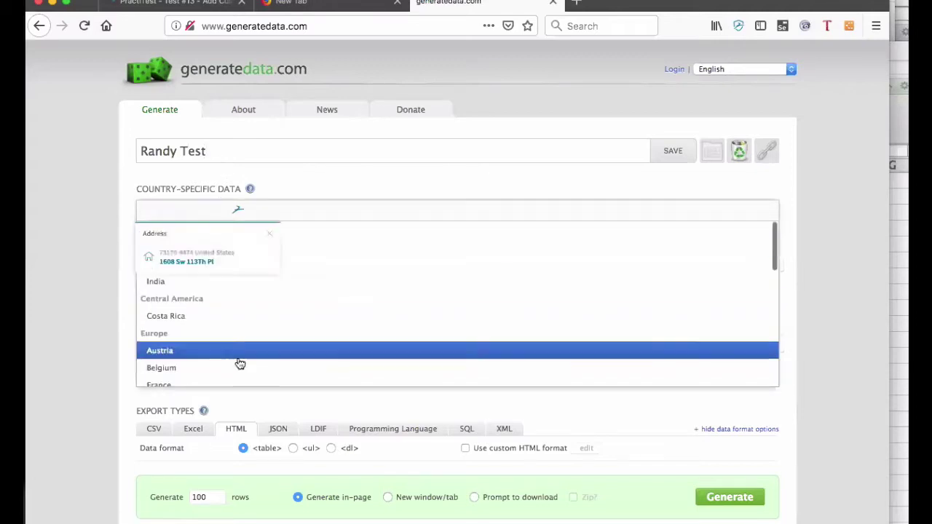
scroll(239, 363, down, 5)
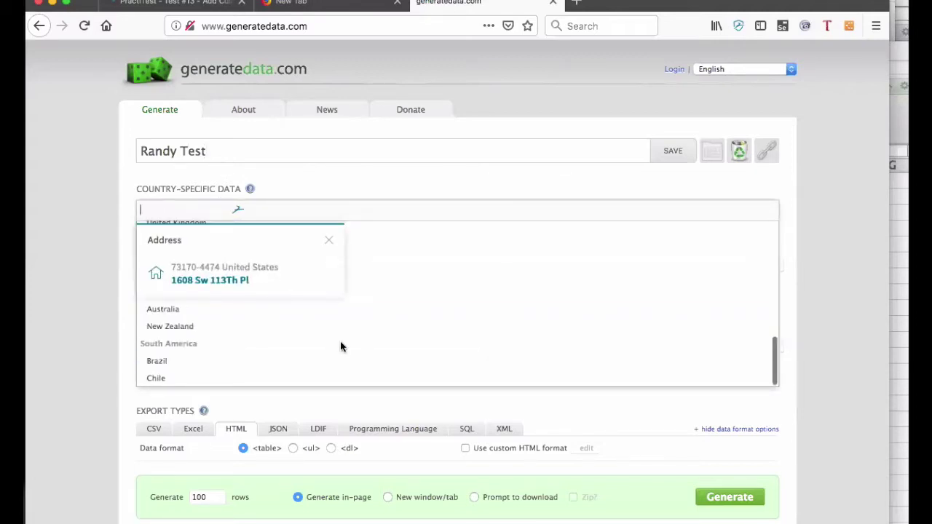
scroll(445, 304, up, 4)
scroll(445, 304, up, 5)
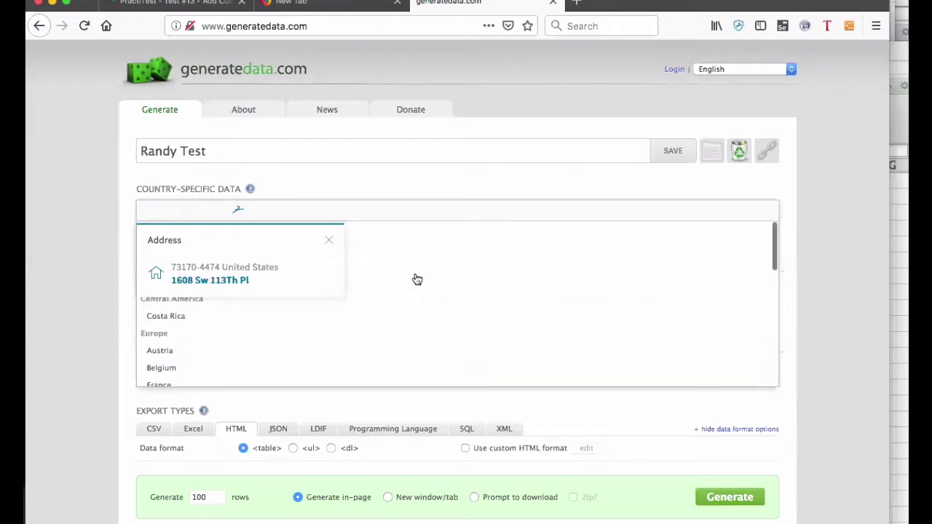
click(326, 248)
click(330, 240)
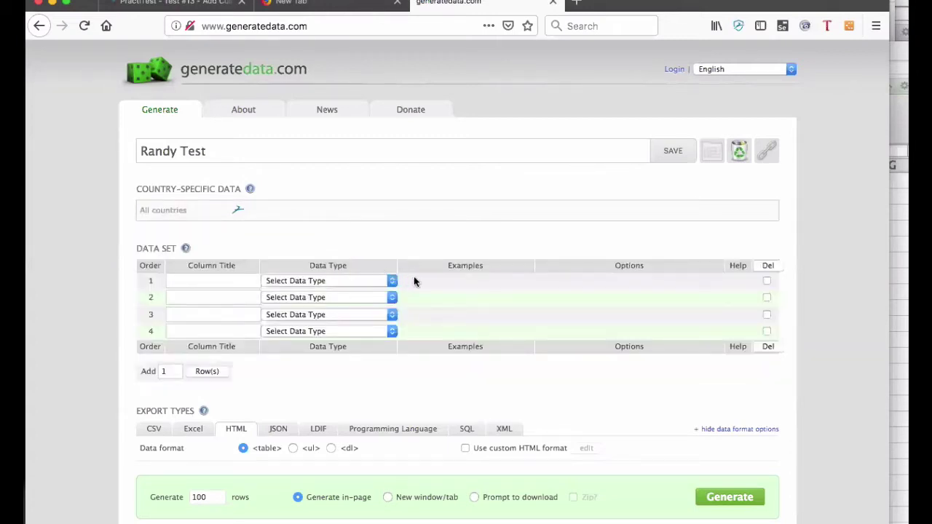
click(395, 210)
text(u)
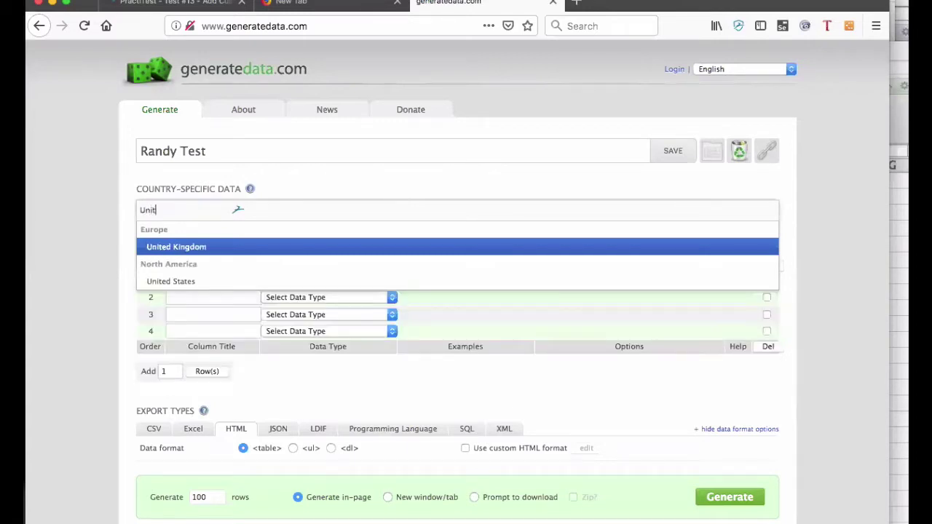
click(180, 282)
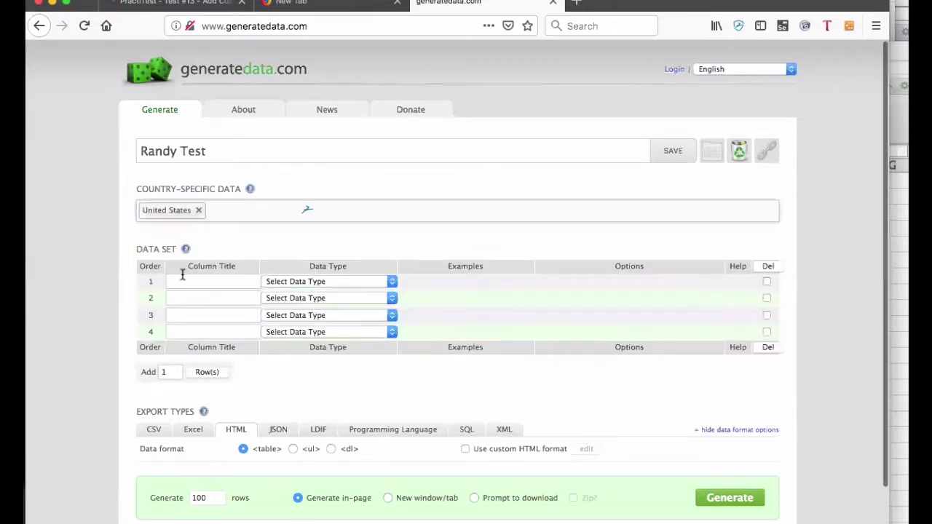
Define data set column 1 as FirstName with data type Names and the example format Alex (any gender).
click(188, 281)
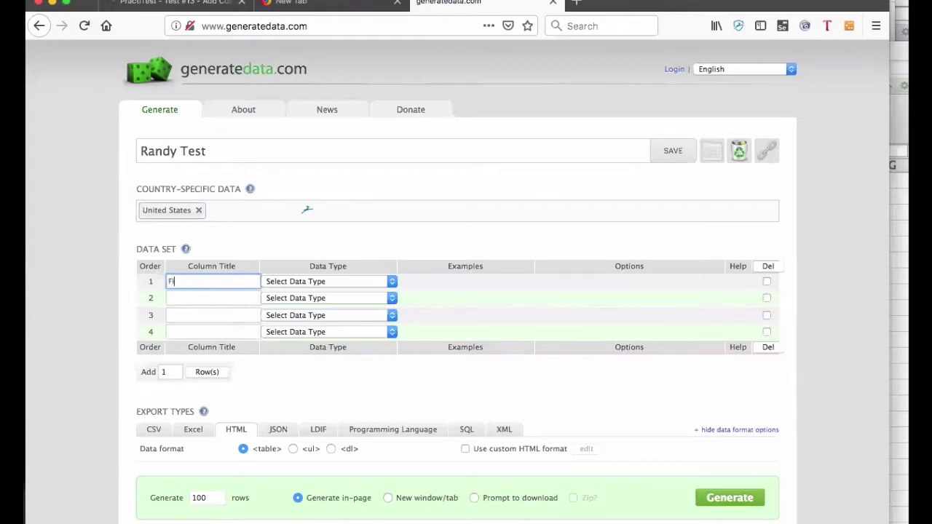
text(FirstName)
click(377, 283)
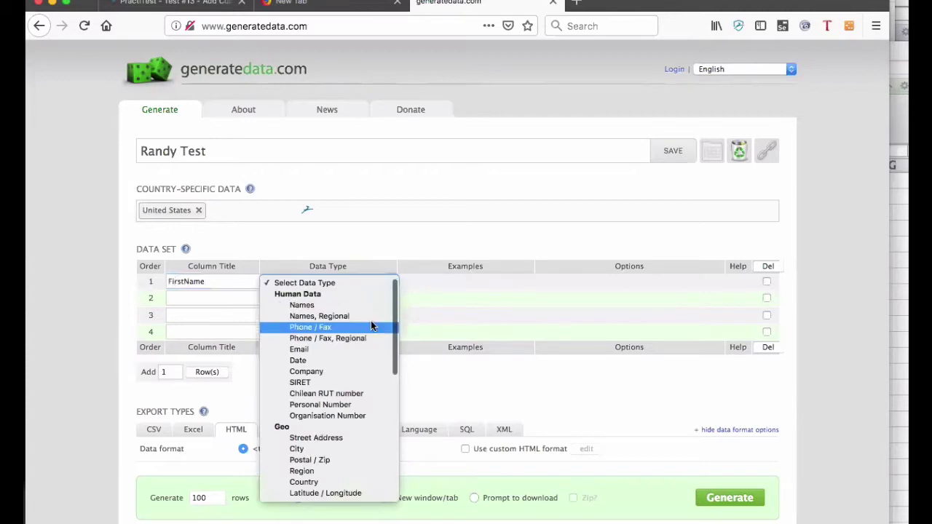
click(369, 305)
click(484, 281)
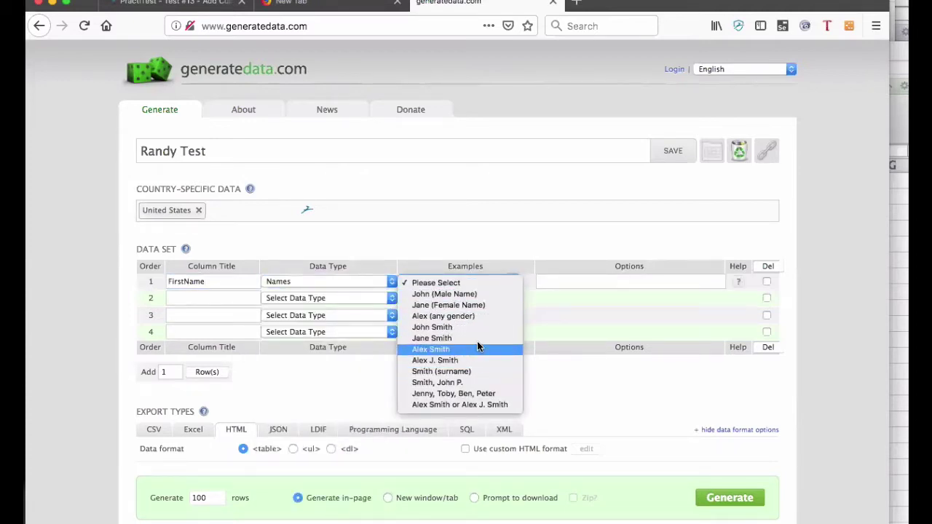
click(479, 317)
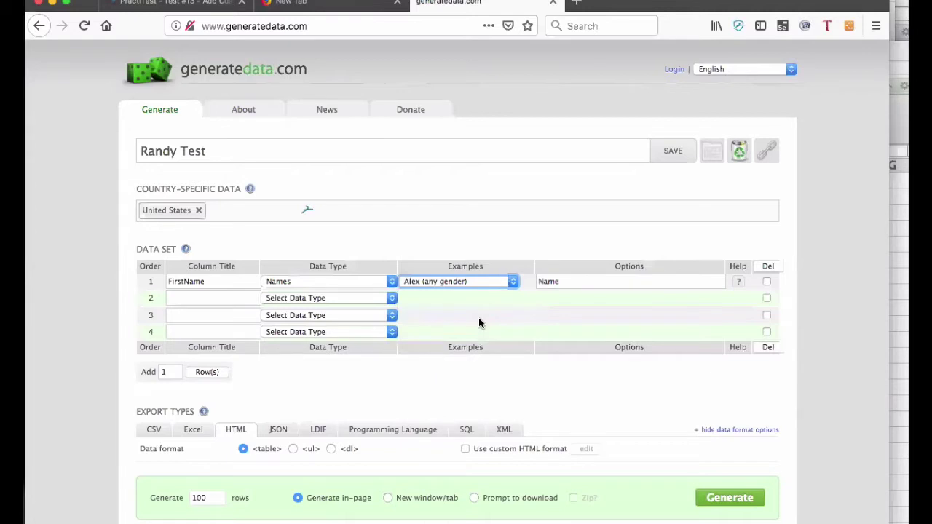
Define data set column 2 as LastName with data type Names and the example format Smith (surname).
click(210, 300)
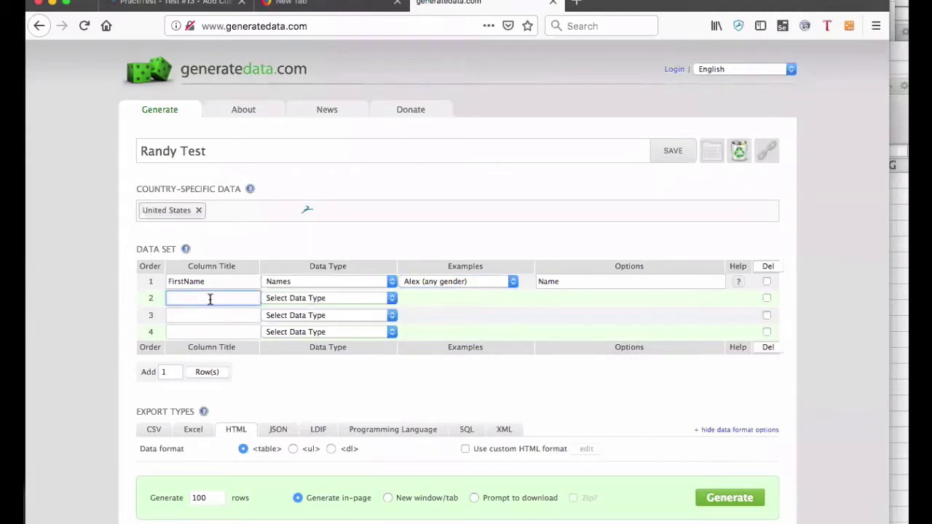
text(LastName)
click(374, 298)
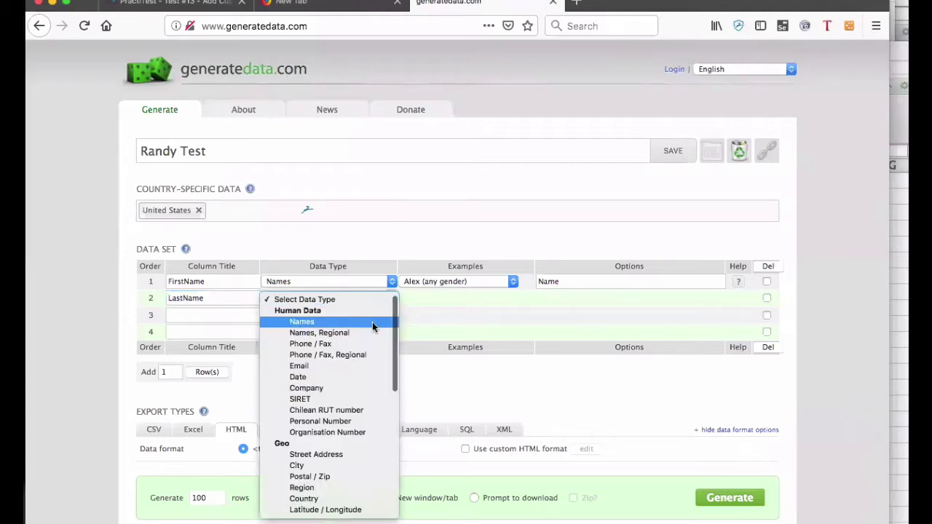
click(446, 316)
key(n)
click(508, 298)
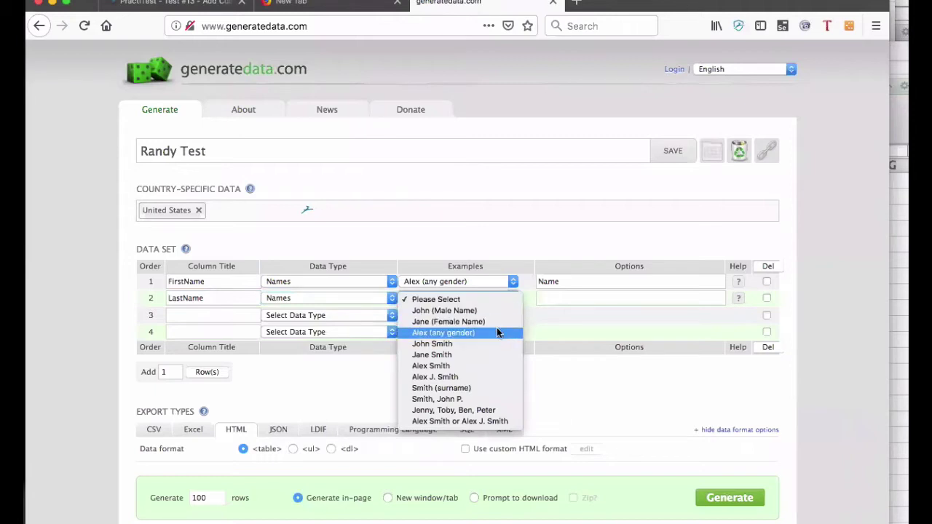
click(495, 388)
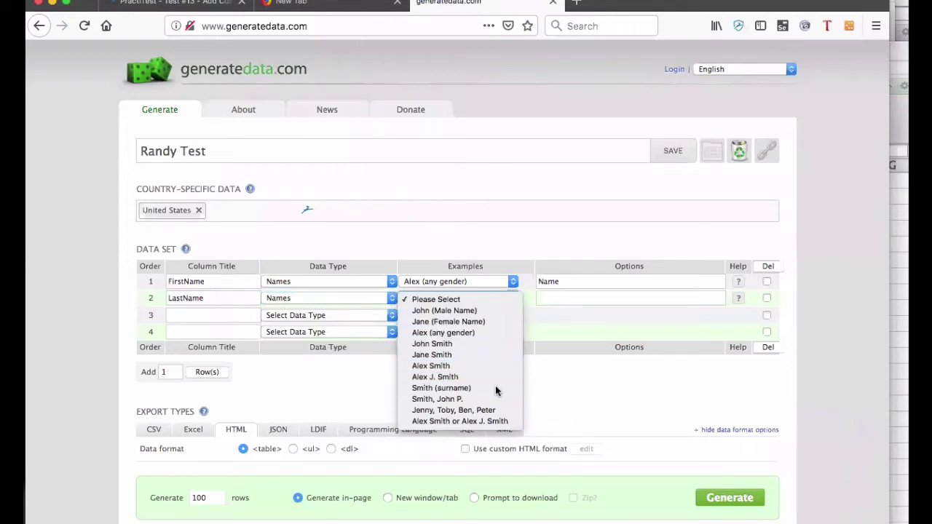
Define data set column 3 as Company with data type Company.
click(185, 317)
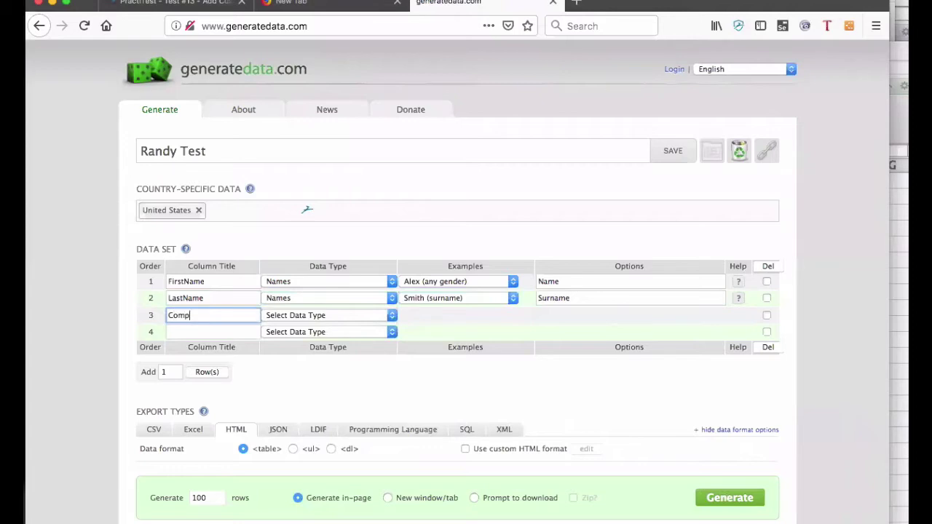
text(Company)
click(394, 316)
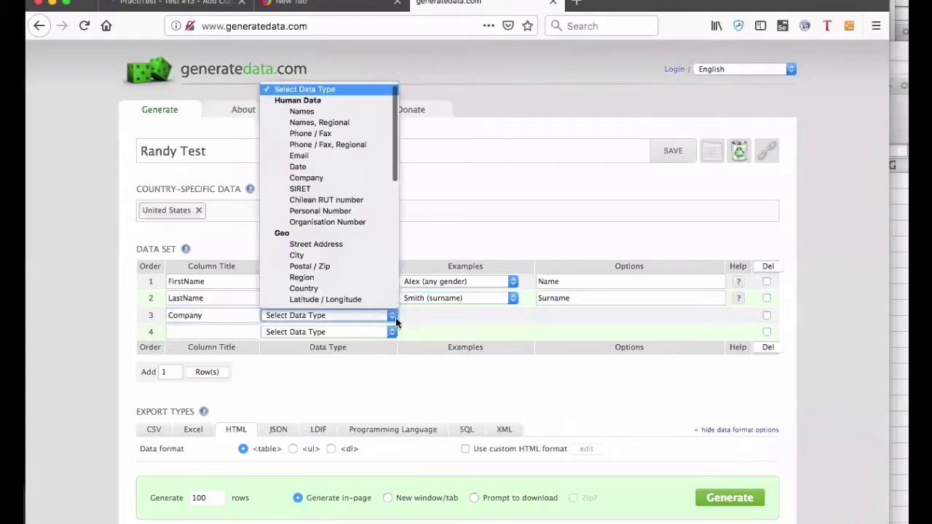
click(372, 179)
Define data set column 4 as Phone with data type Phone / Fax, Regional.
click(189, 332)
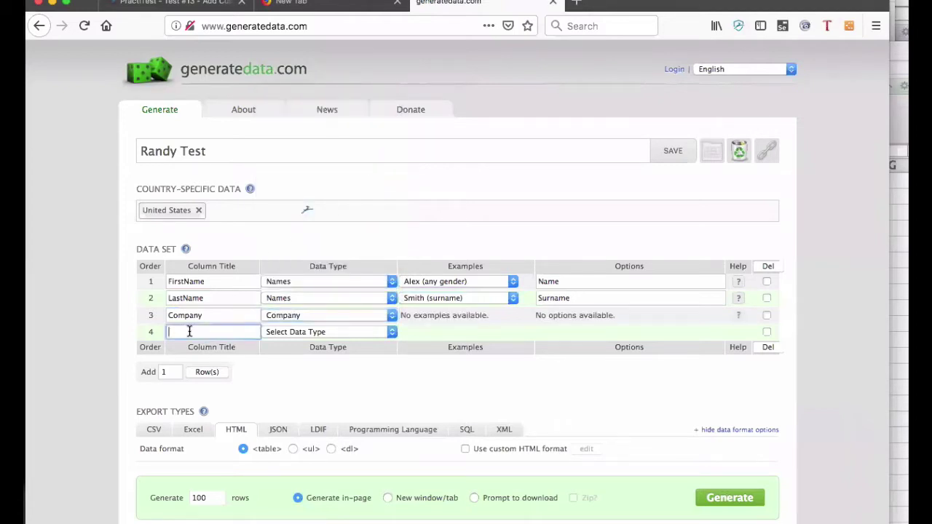
text(Phone)
click(386, 334)
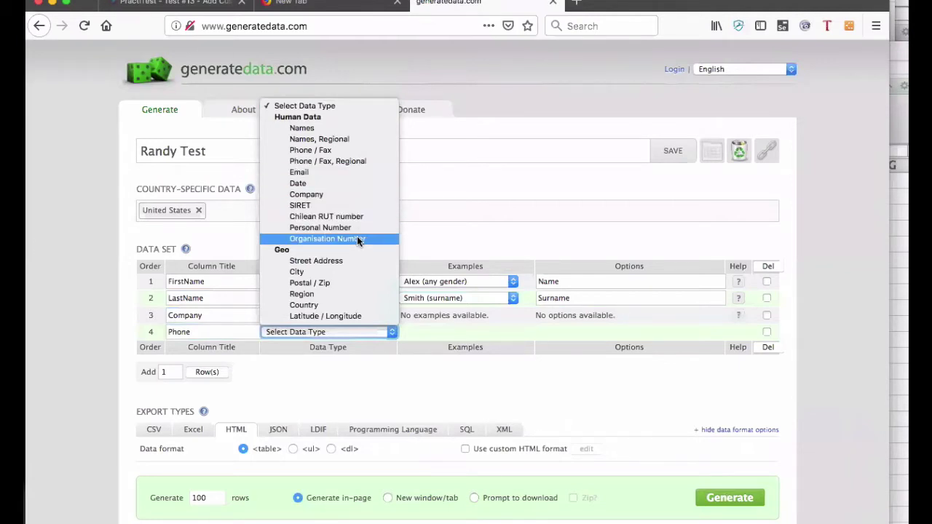
click(365, 161)
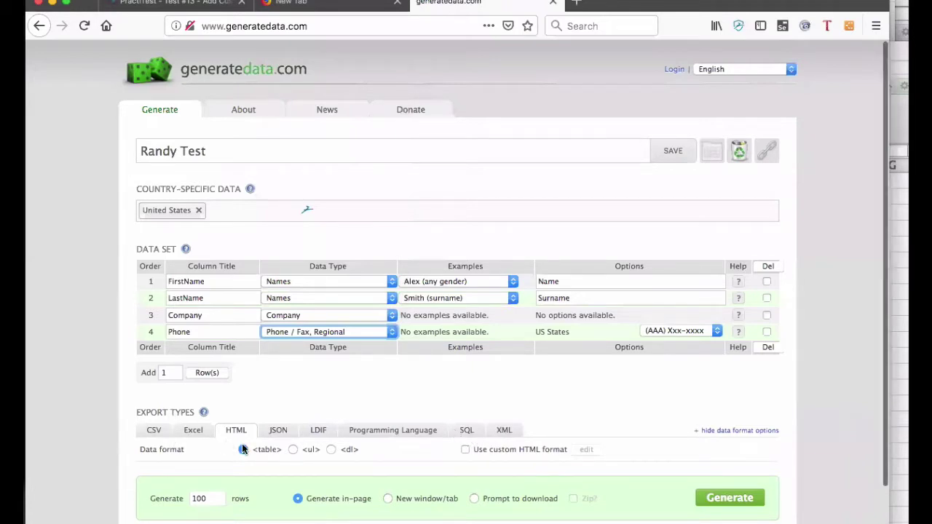
Generate the data set in Excel format and save the resulting file.
click(191, 432)
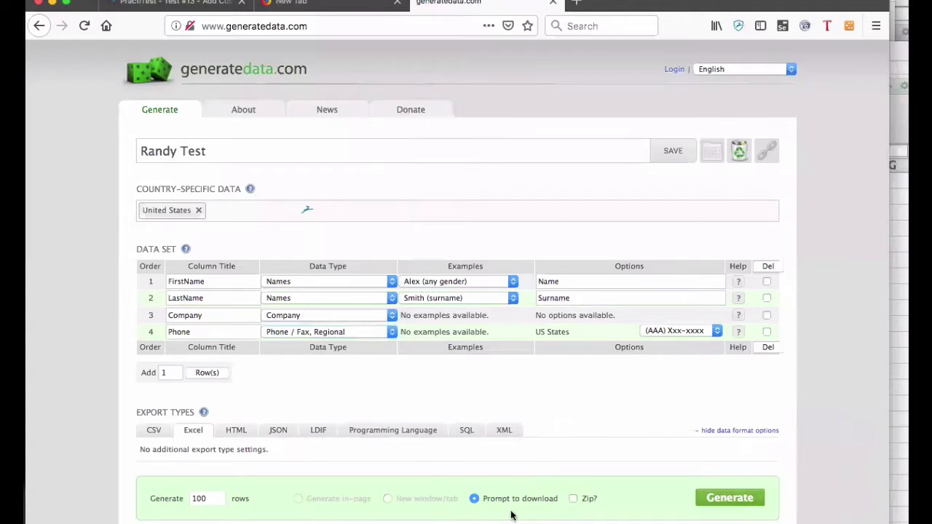
click(736, 499)
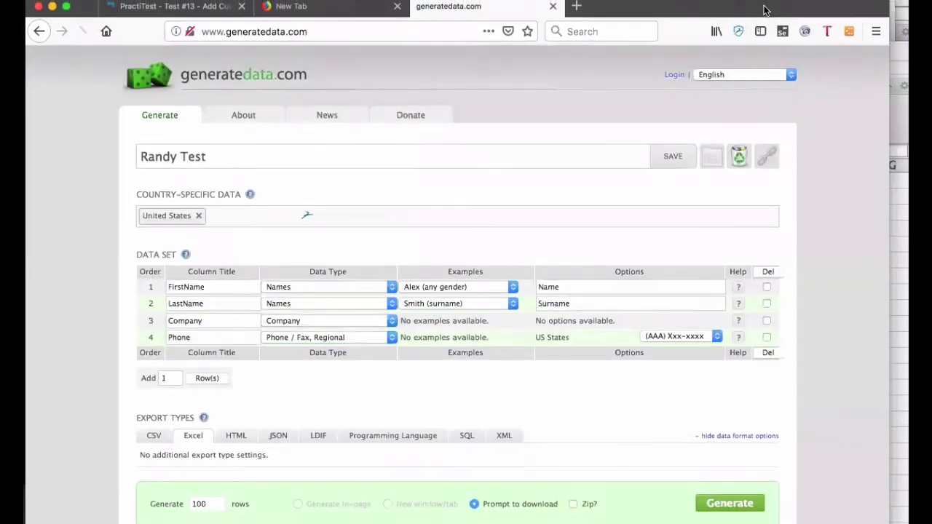
drag(765, 4, 764, 14)
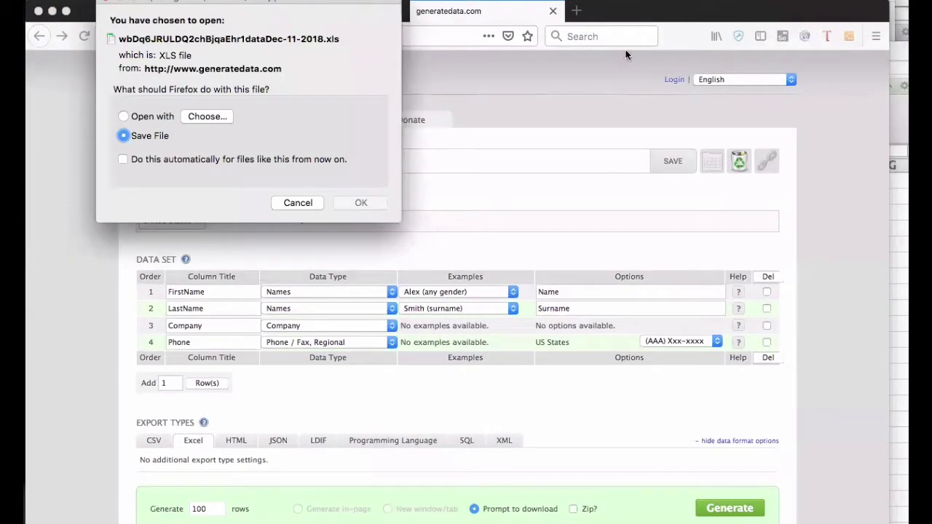
click(362, 204)
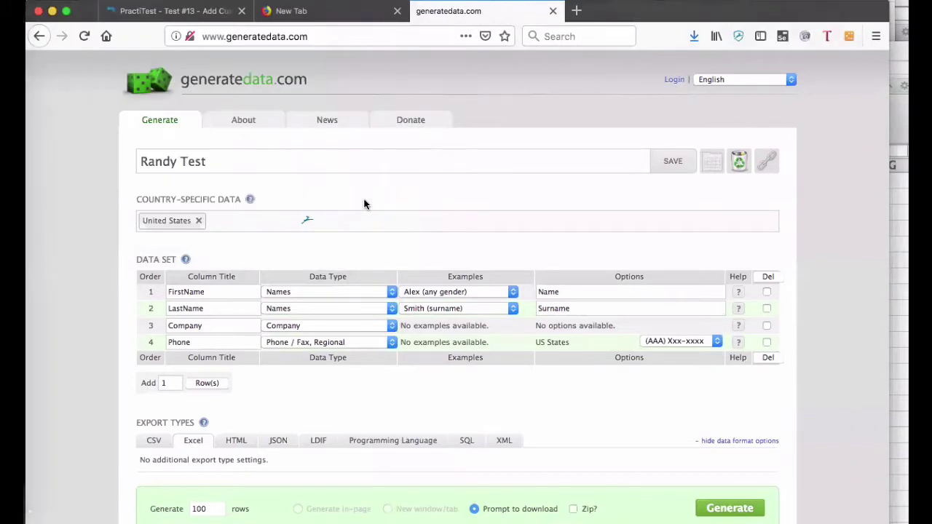
Open the downloaded data file in Excel, enlarge and reposition its window, and set the sheet zoom to 125%.
click(692, 39)
click(525, 80)
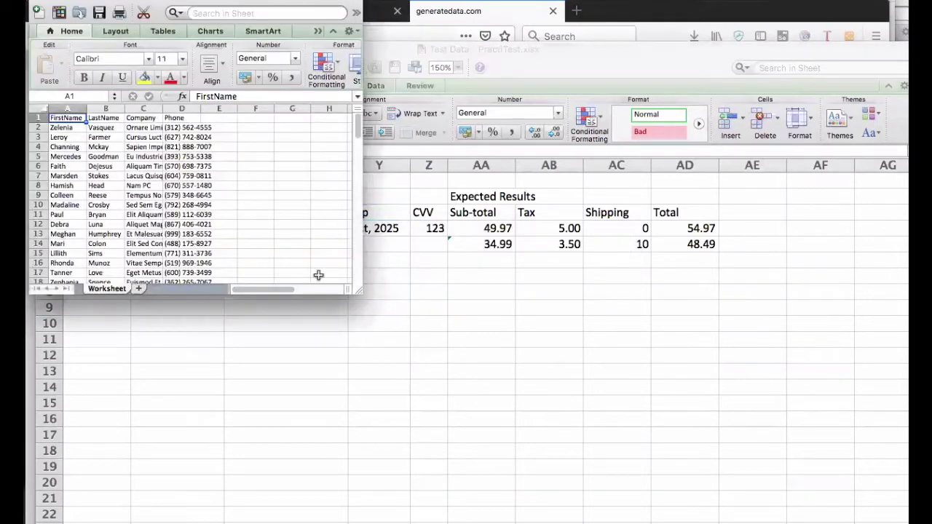
drag(360, 288, 659, 422)
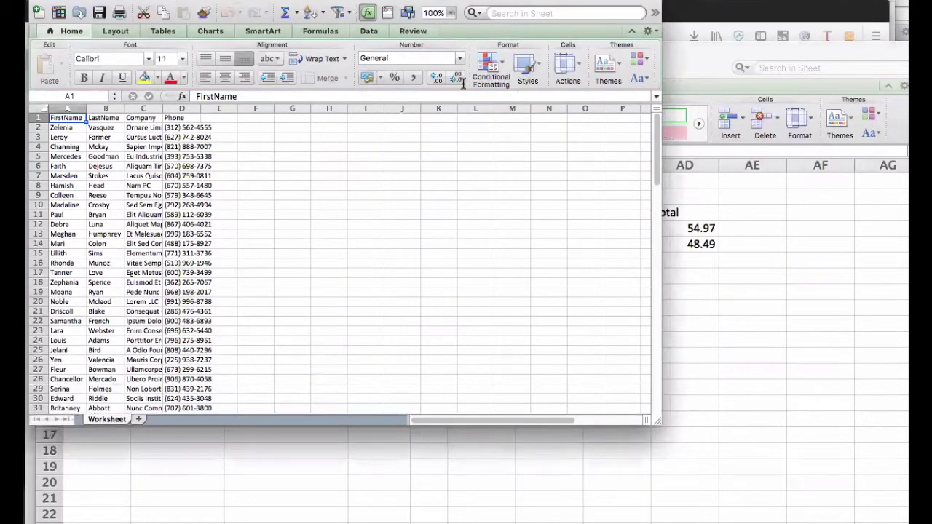
drag(131, 2, 142, 50)
click(460, 61)
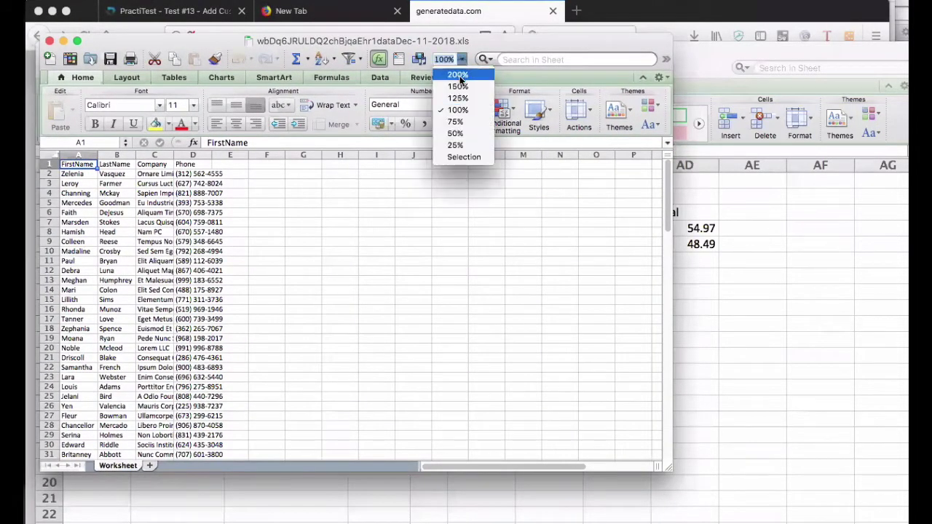
click(455, 96)
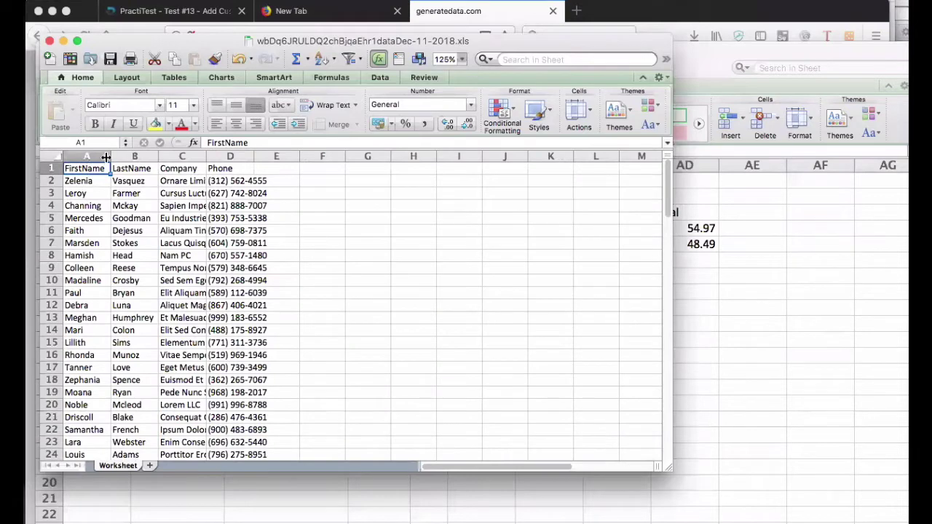
Widen columns B to D so the company names show in full, and minimize the generated workbook.
drag(157, 157, 423, 158)
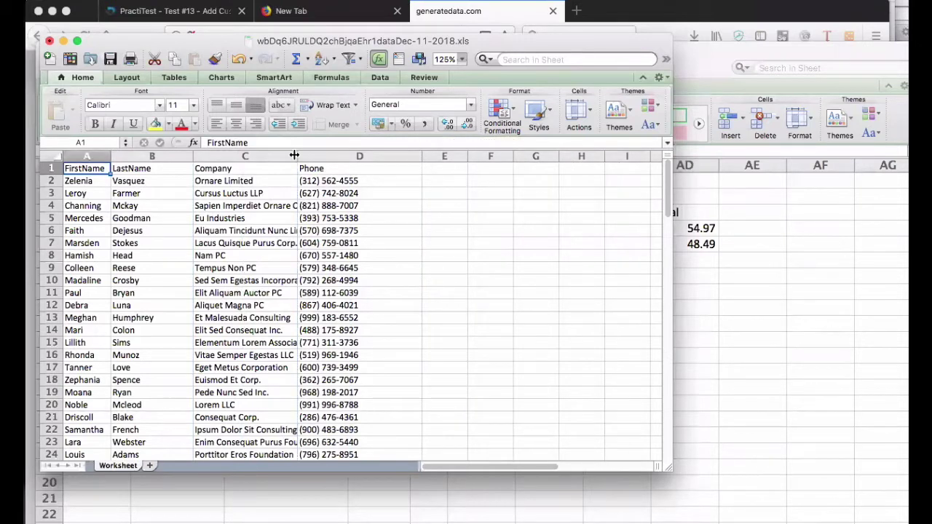
drag(294, 155, 343, 155)
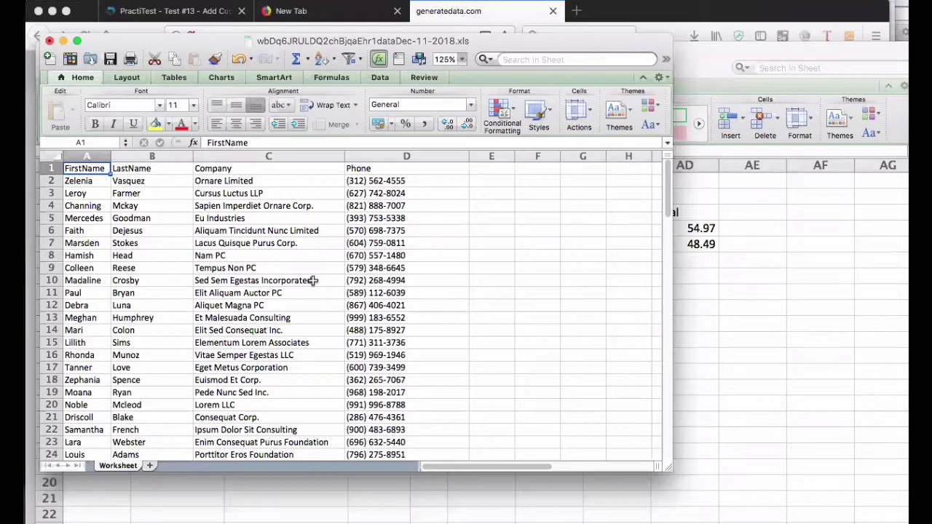
click(63, 40)
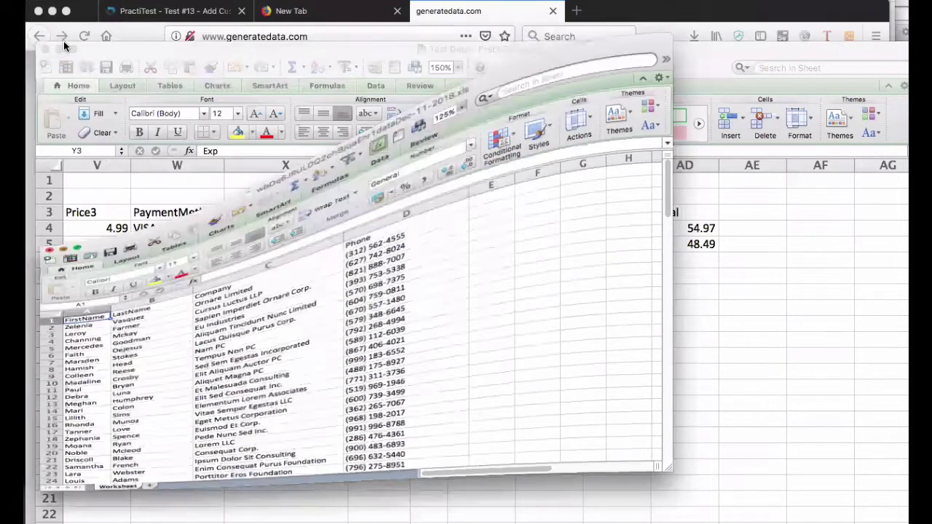
Switch back to PractiTest in Firefox and review the steps and general details of the Add Customer test.
click(137, 11)
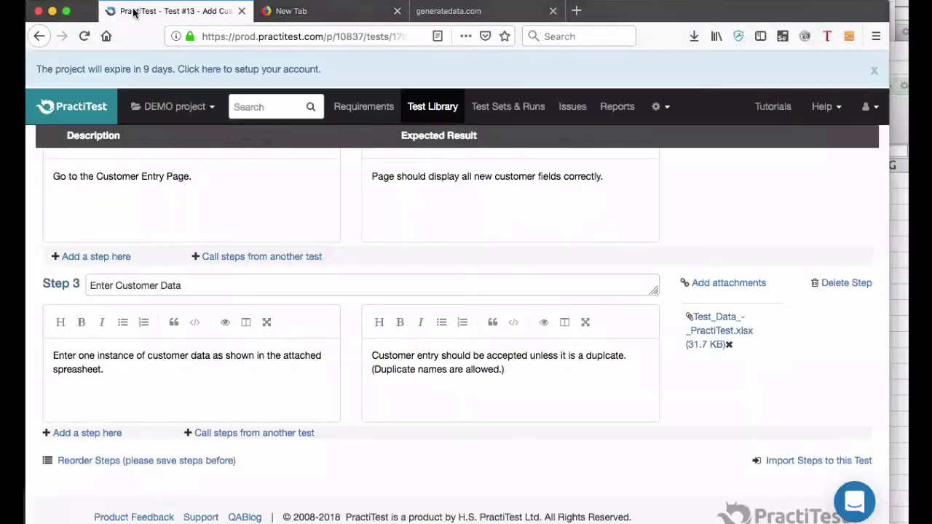
scroll(610, 258, up, 5)
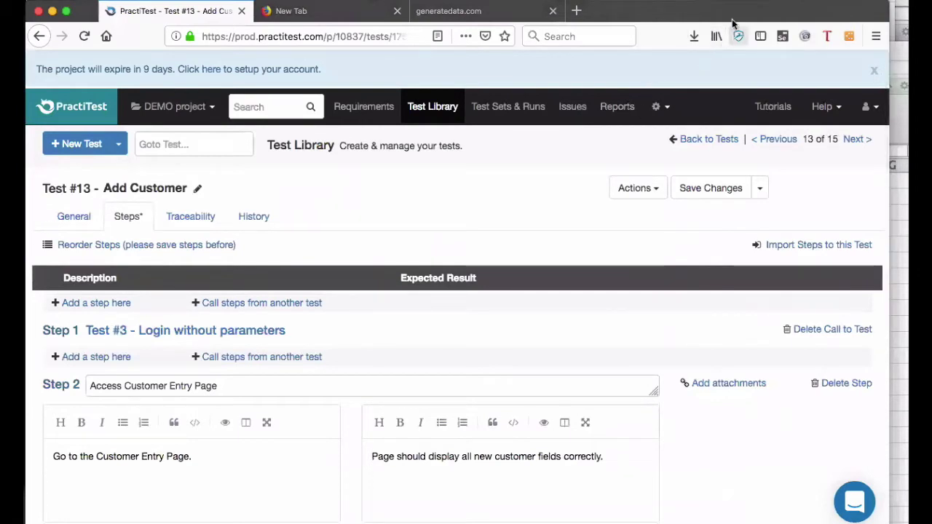
drag(735, 15, 739, 2)
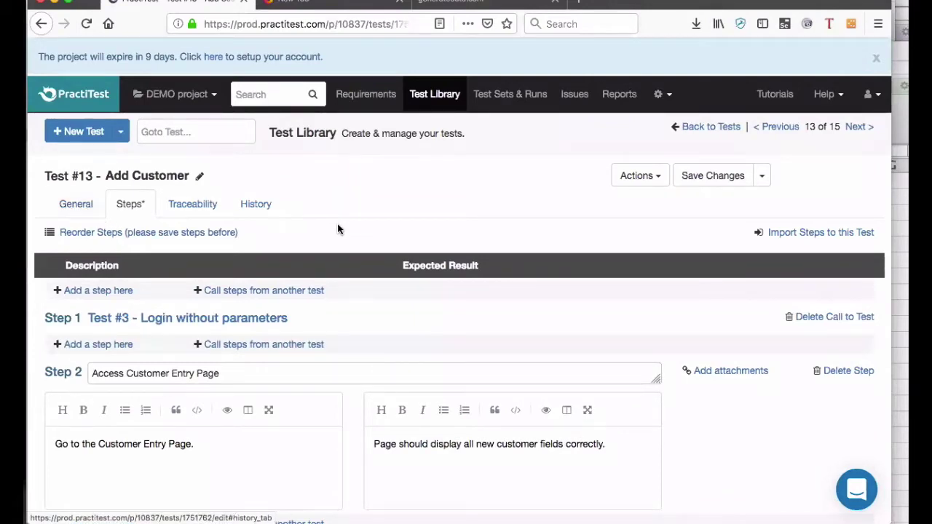
click(78, 205)
scroll(422, 284, down, 5)
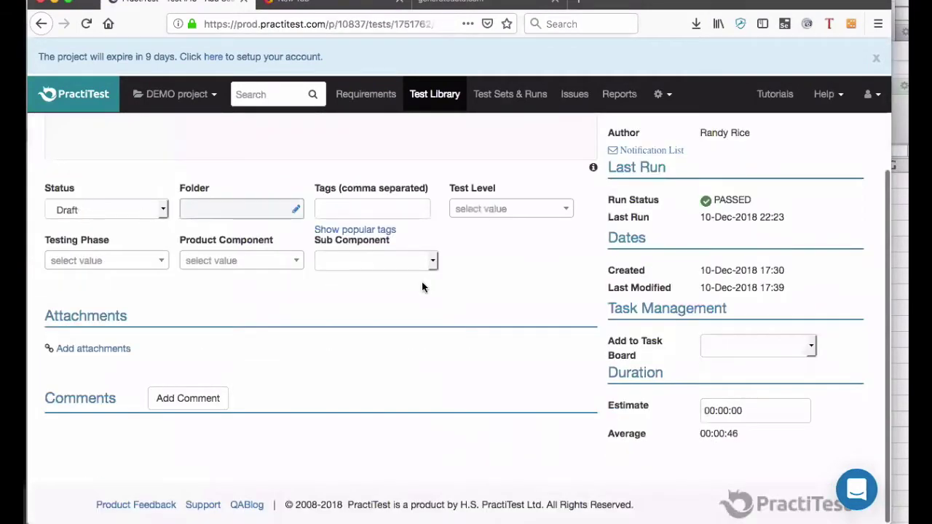
Open the Place Order - Item in Stock test from the Test Library and show its steps.
click(435, 95)
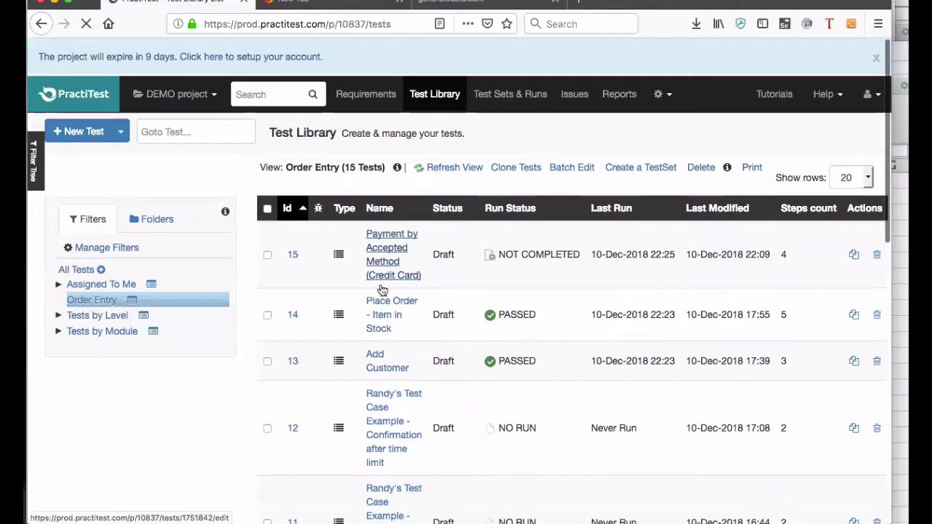
click(383, 314)
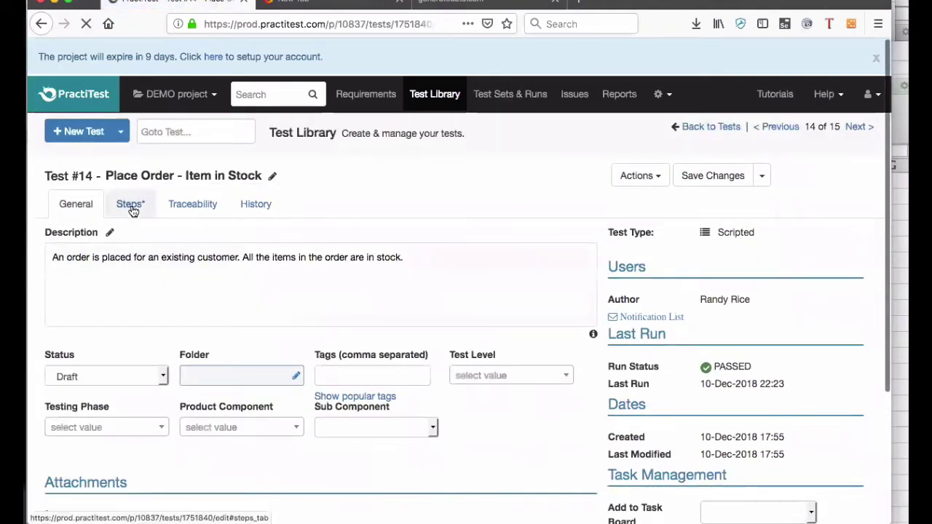
click(131, 205)
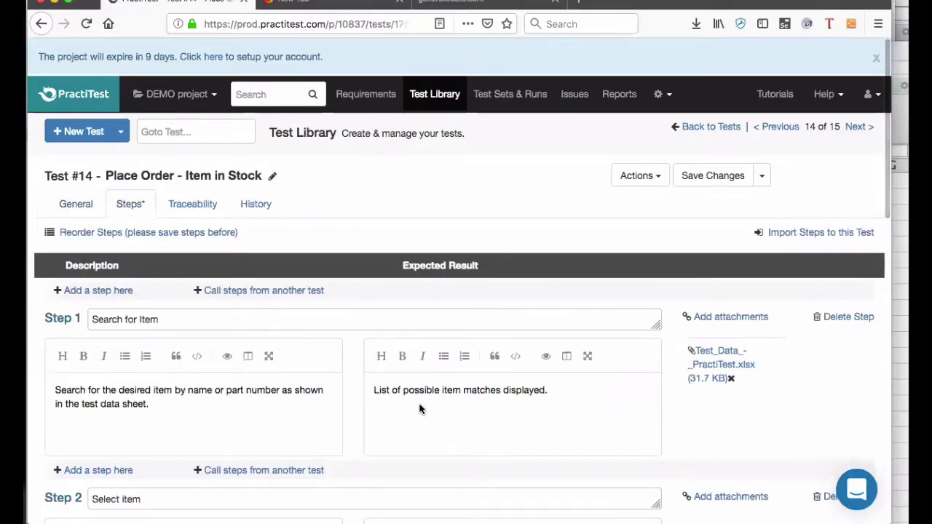
Review the order test's steps from Search for Item through Finalize Order, including expected results and attached data sheets.
scroll(419, 409, down, 3)
scroll(419, 409, down, 1)
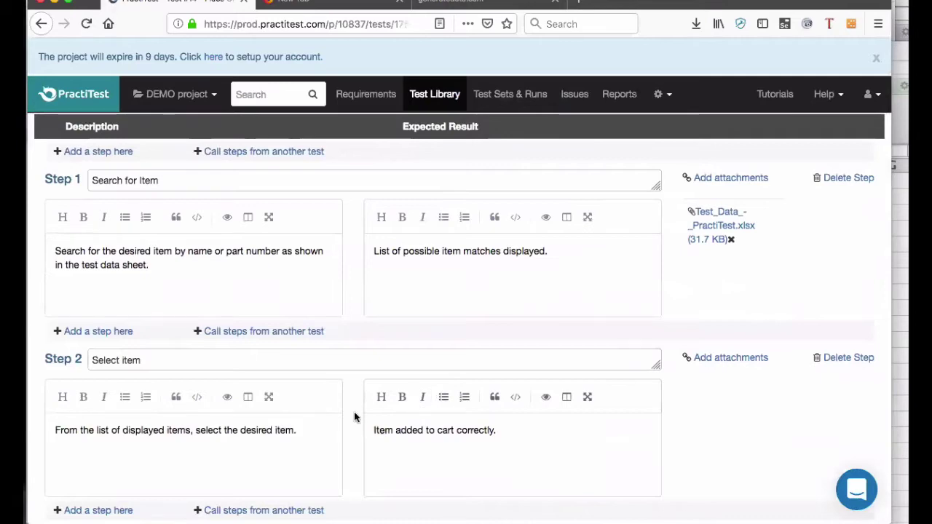
scroll(350, 472, down, 5)
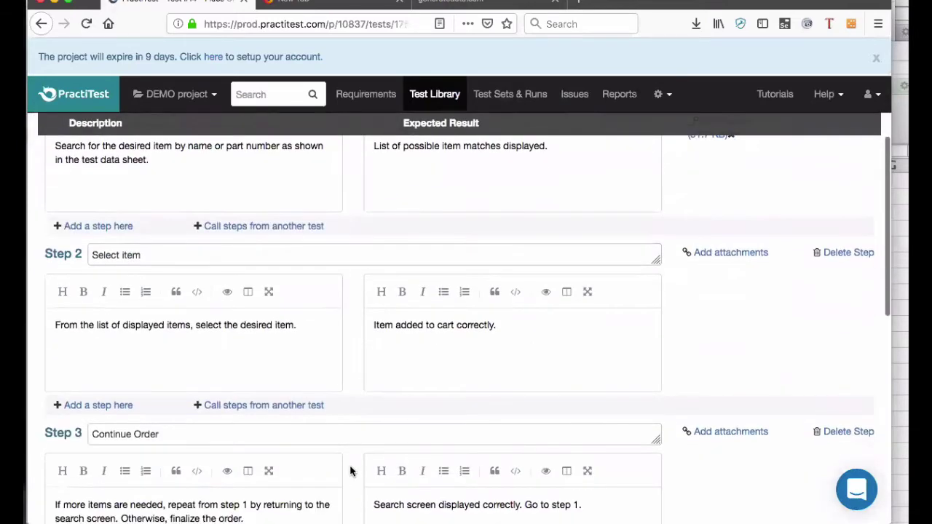
scroll(350, 472, down, 2)
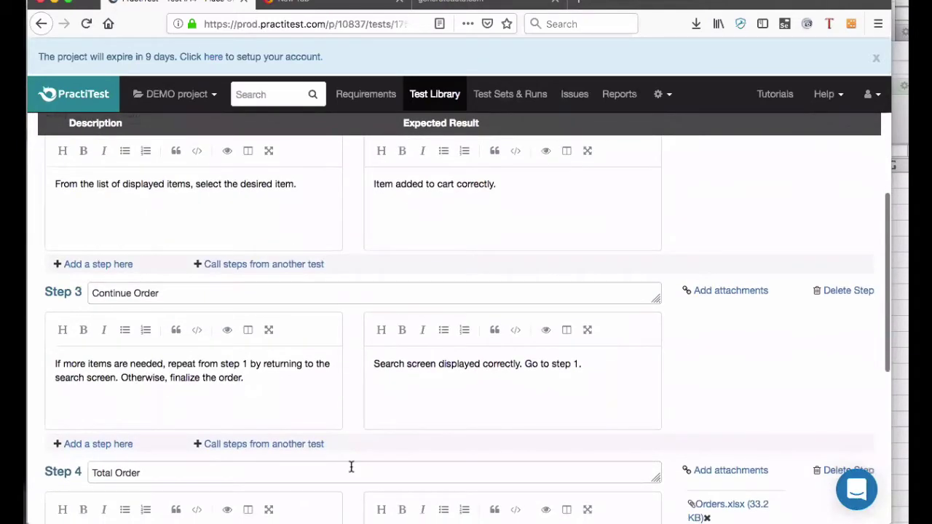
scroll(350, 472, up, 1)
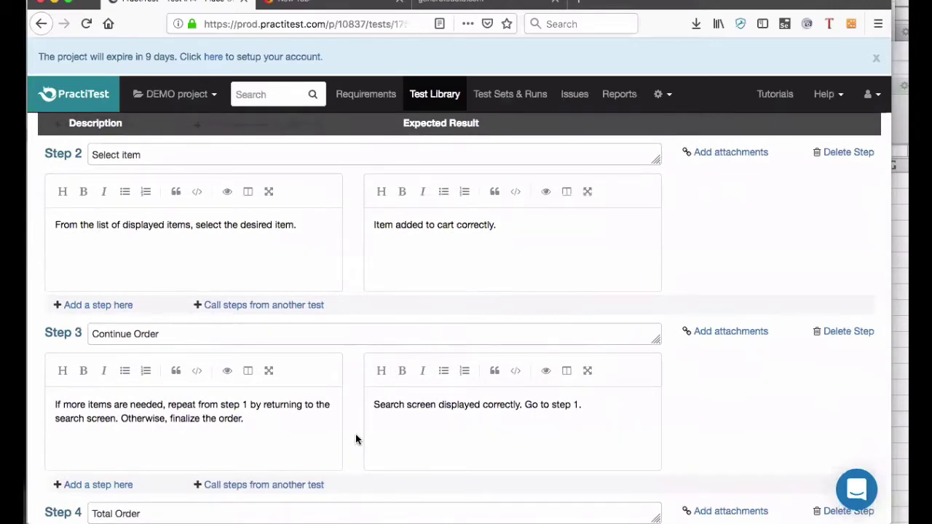
scroll(355, 438, down, 1)
scroll(355, 438, up, 5)
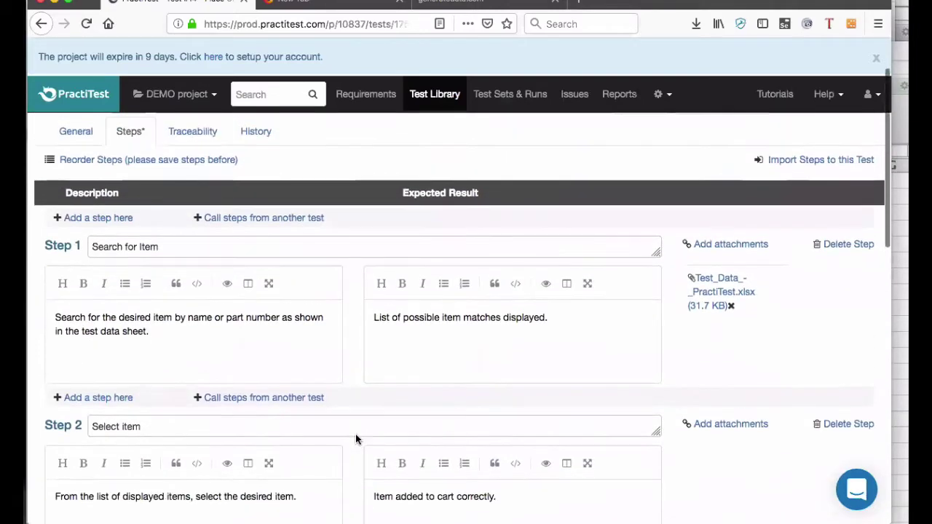
scroll(355, 433, down, 3)
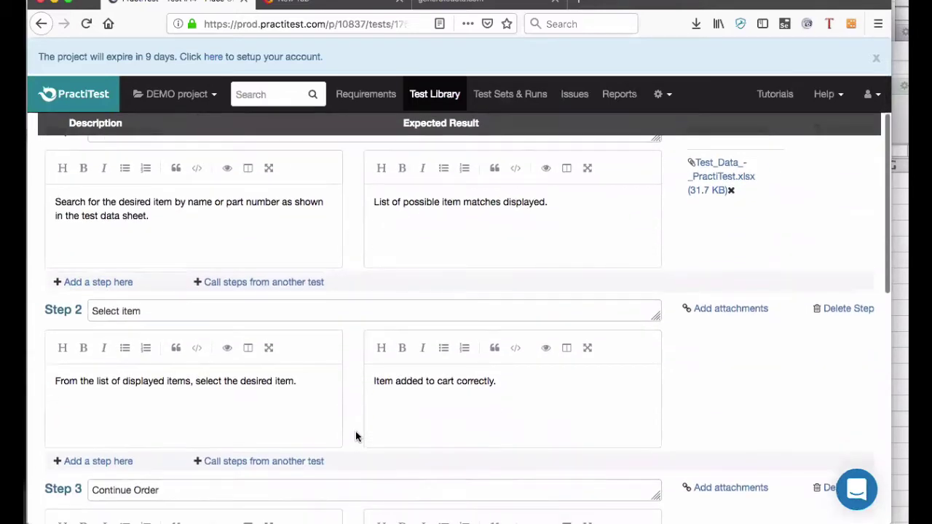
scroll(355, 435, down, 8)
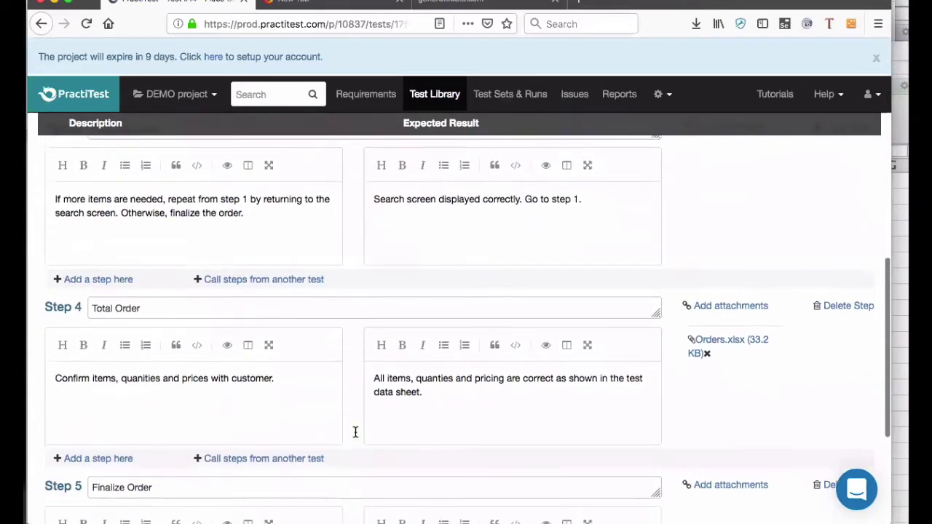
scroll(355, 432, down, 5)
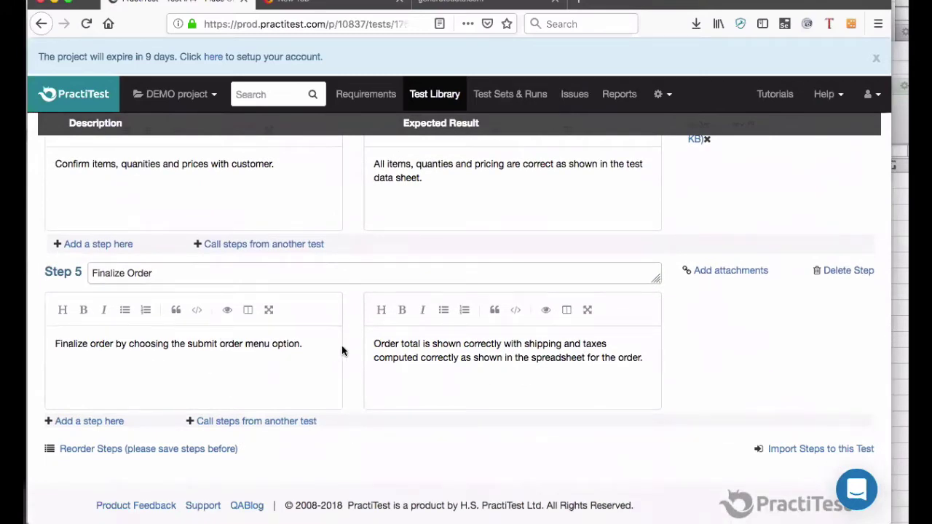
Recheck how the order test flows from selecting items through repeating the search, totaling and finalizing, and return to its first step.
scroll(341, 349, up, 11)
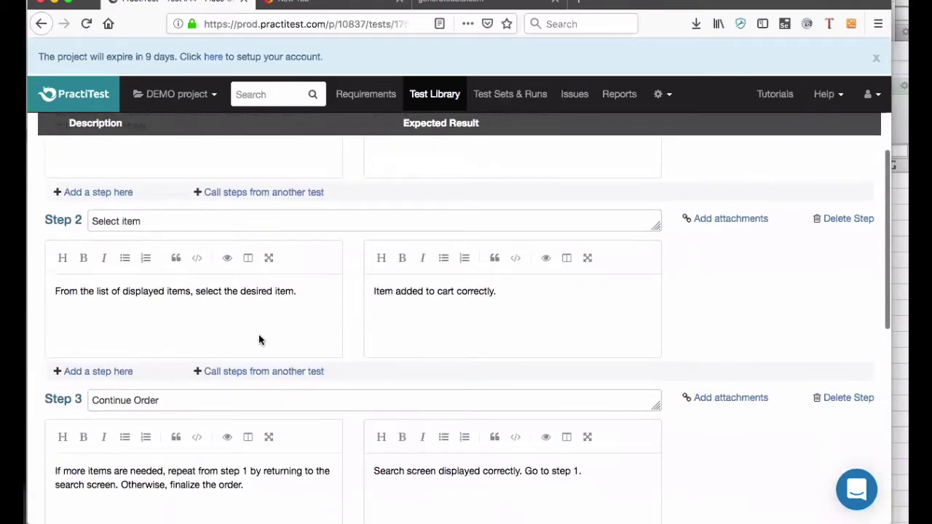
scroll(321, 333, up, 2)
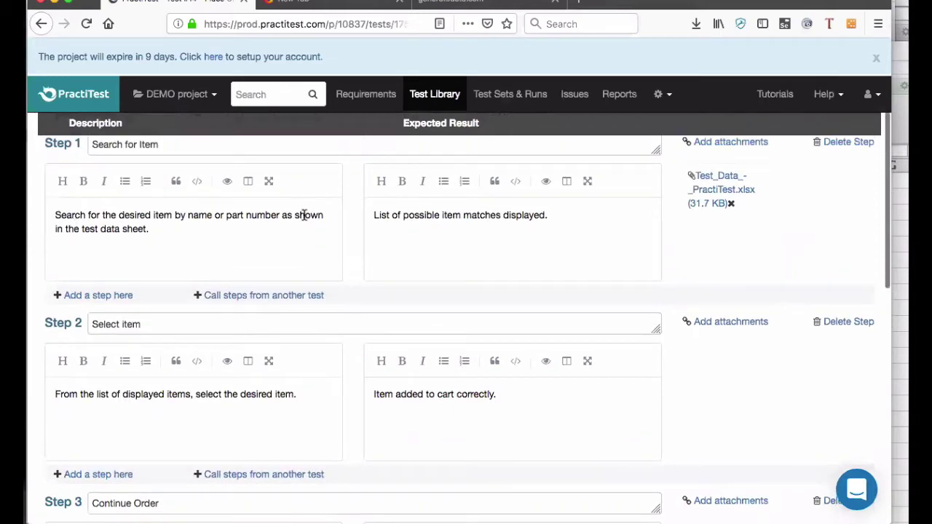
scroll(349, 443, down, 3)
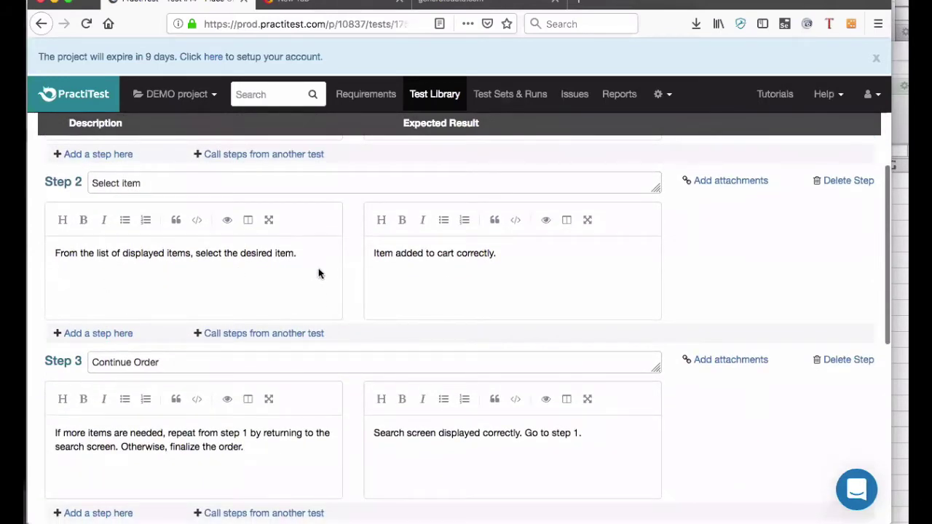
scroll(359, 430, down, 1)
scroll(356, 428, down, 2)
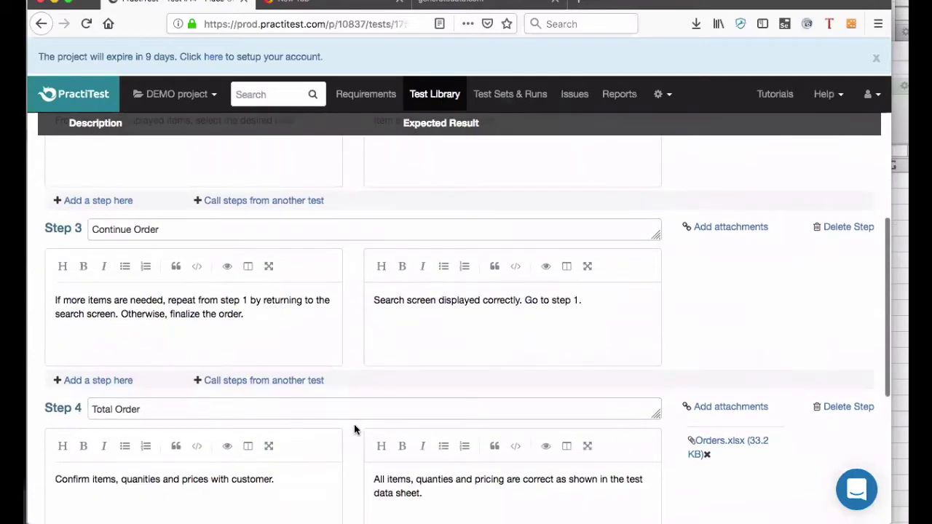
scroll(333, 312, up, 4)
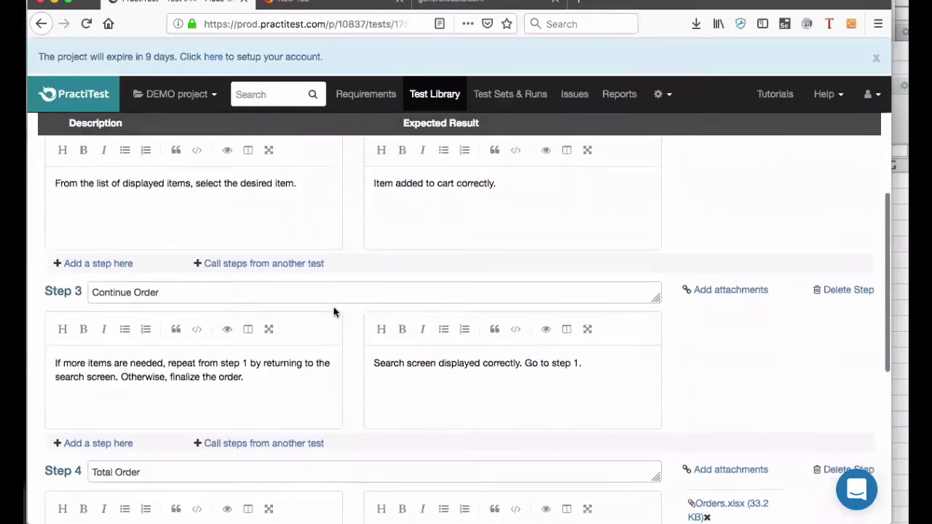
scroll(334, 312, down, 5)
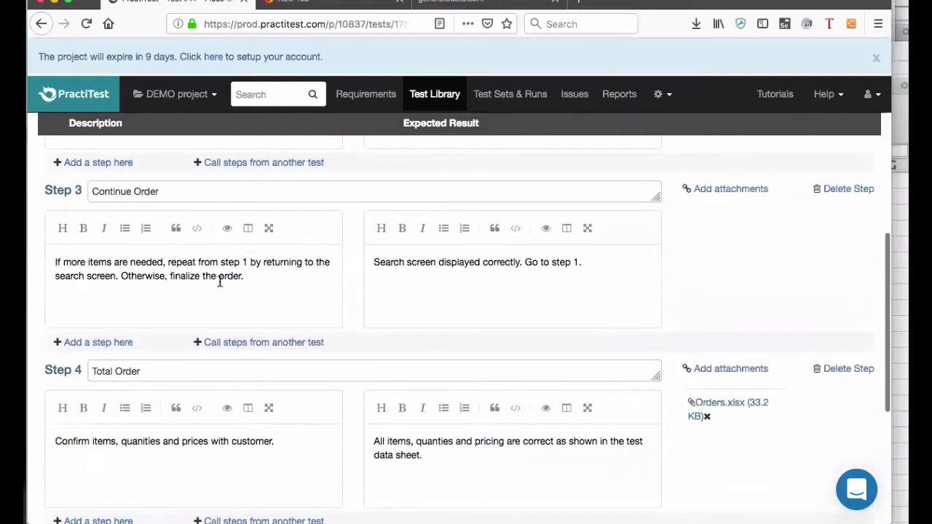
scroll(325, 438, down, 2)
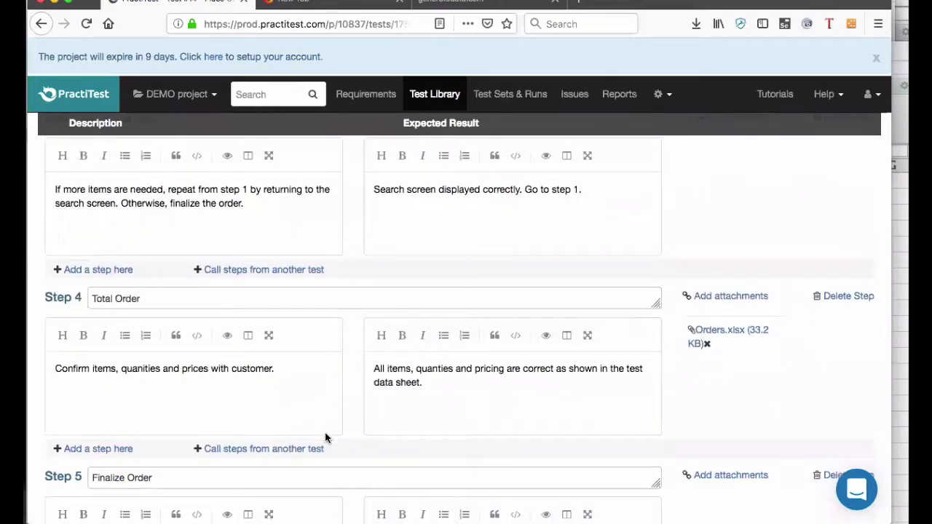
scroll(347, 395, down, 2)
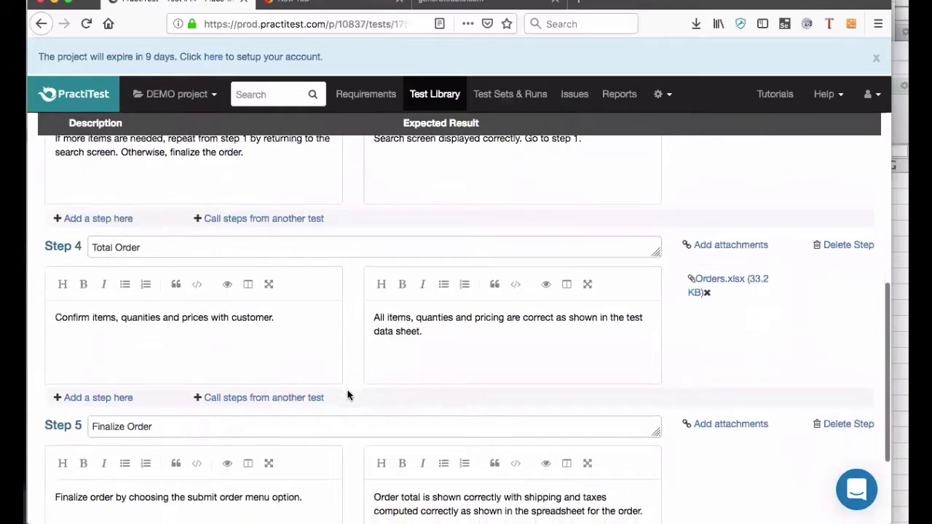
scroll(347, 395, down, 5)
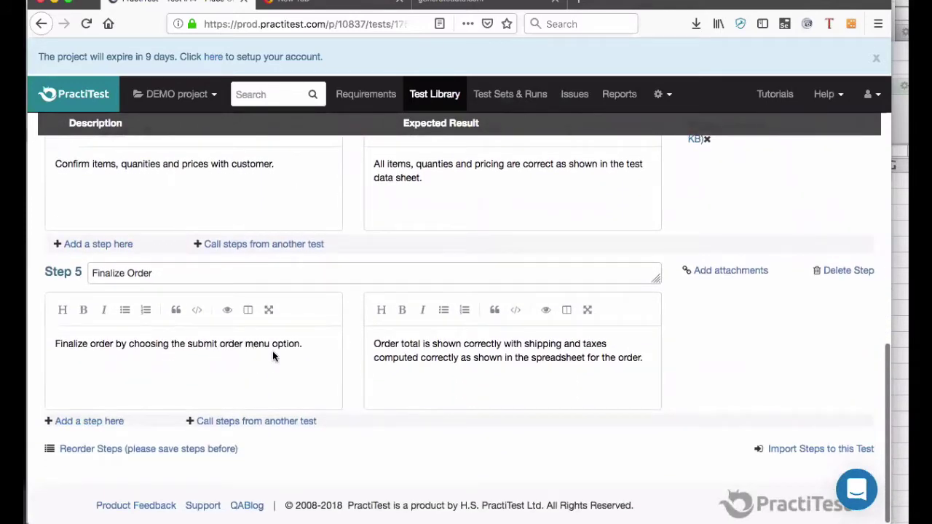
click(305, 350)
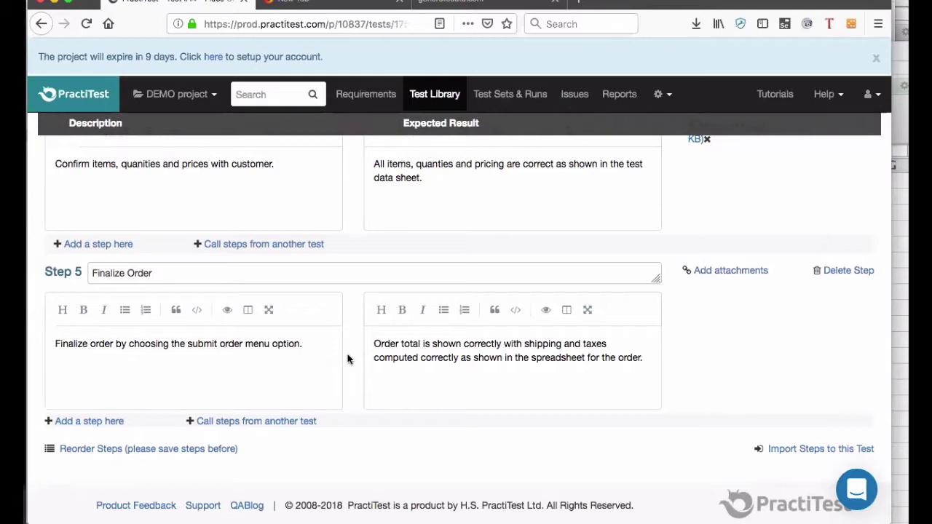
scroll(347, 358, up, 15)
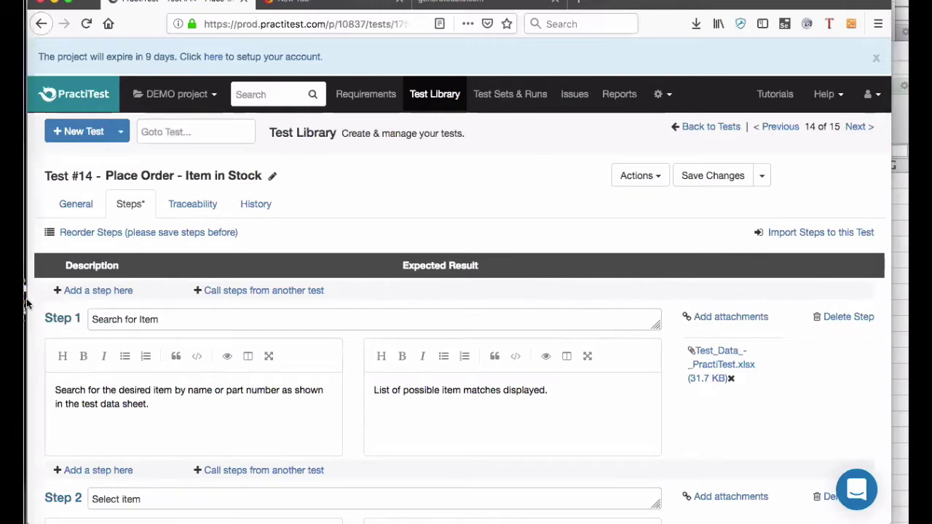
Switch to the PowerPoint presentation and start the slide show from the Final Thoughts slide.
mouse_move(42, 327)
click(53, 368)
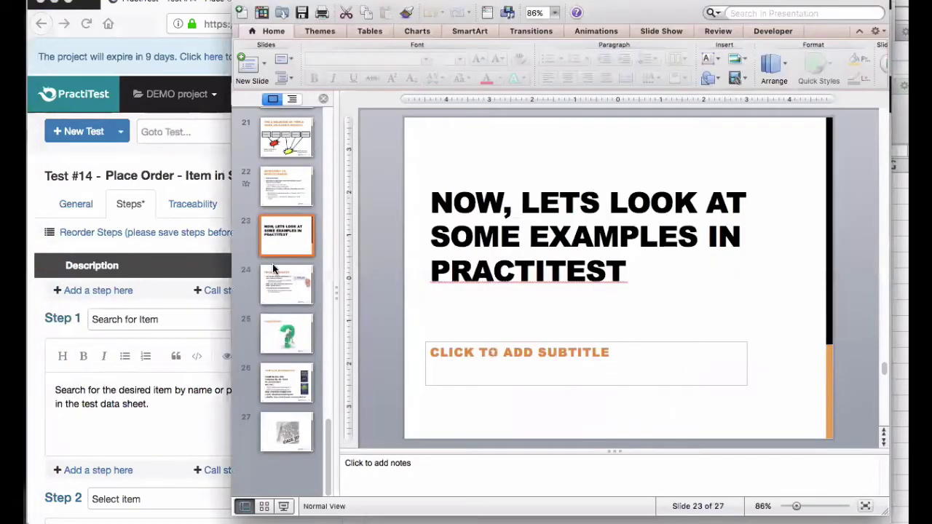
click(286, 291)
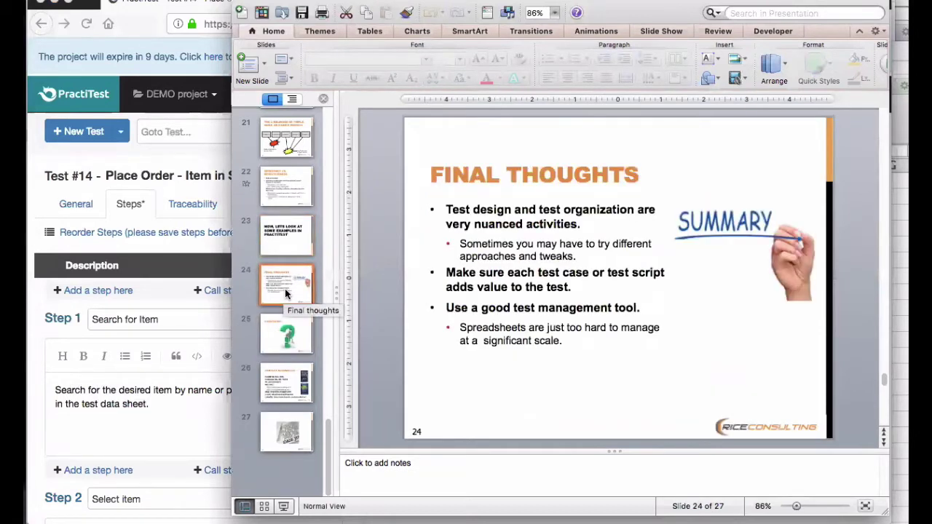
click(283, 508)
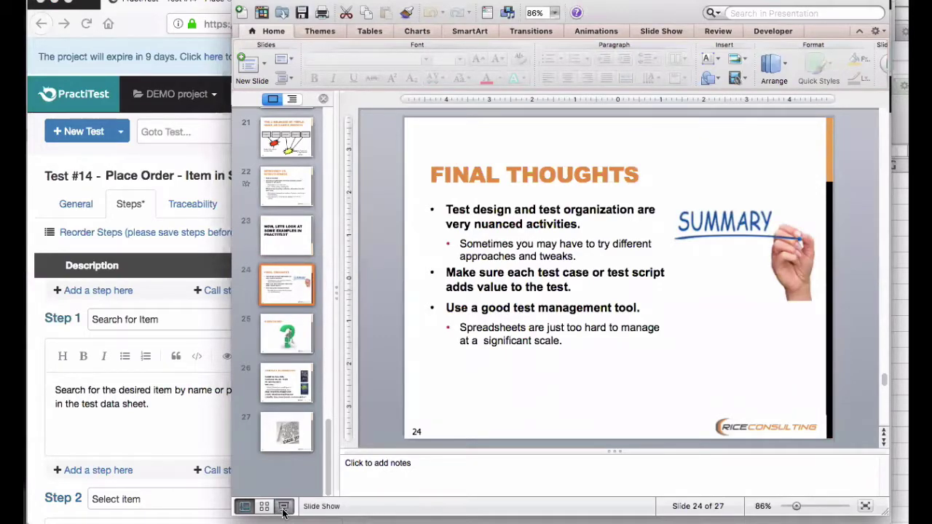